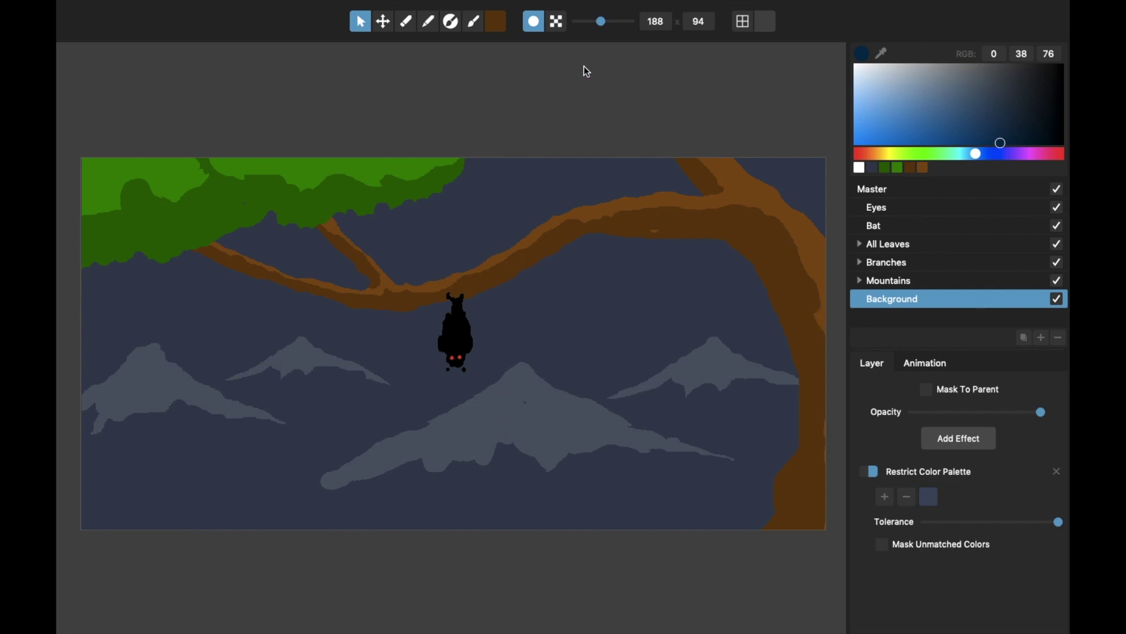
- Render the bat-in-tree night scene as blocky pixel art in restricted dark-blue tones
click(558, 23)
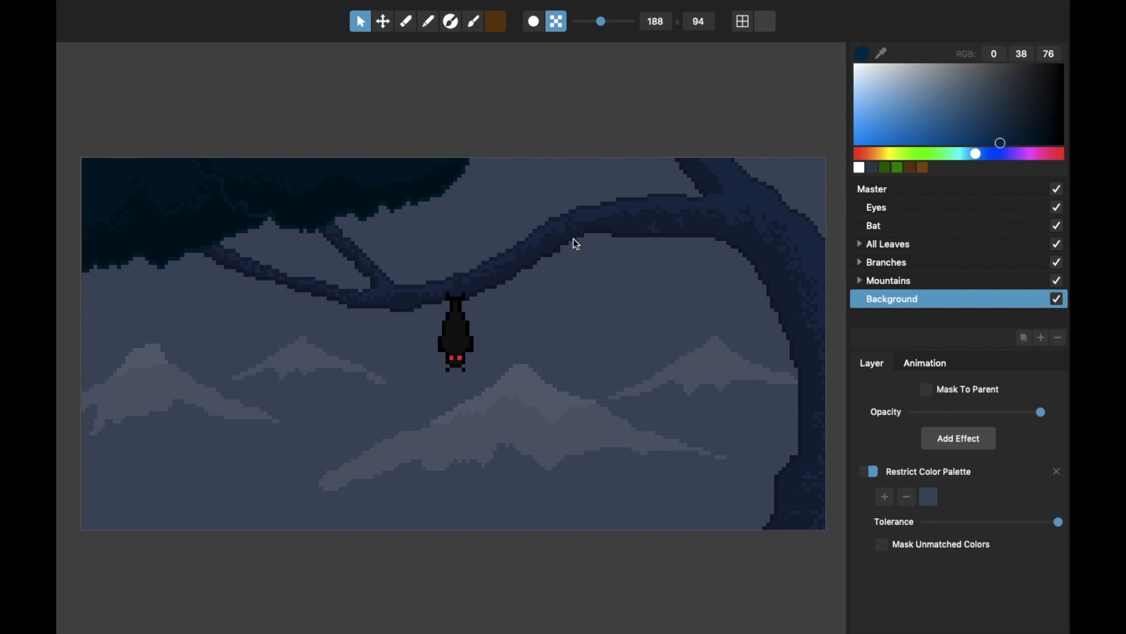
- Isolate the Background layer and compare it with palette restriction off and the smooth preview
click(905, 300)
click(931, 496)
click(874, 472)
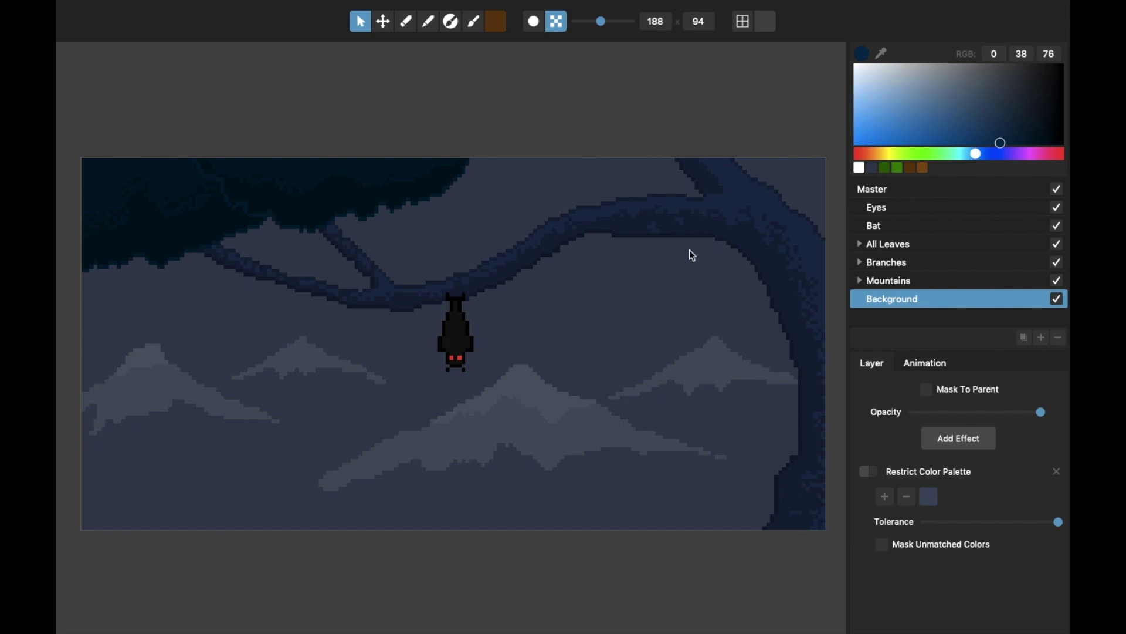
click(891, 192)
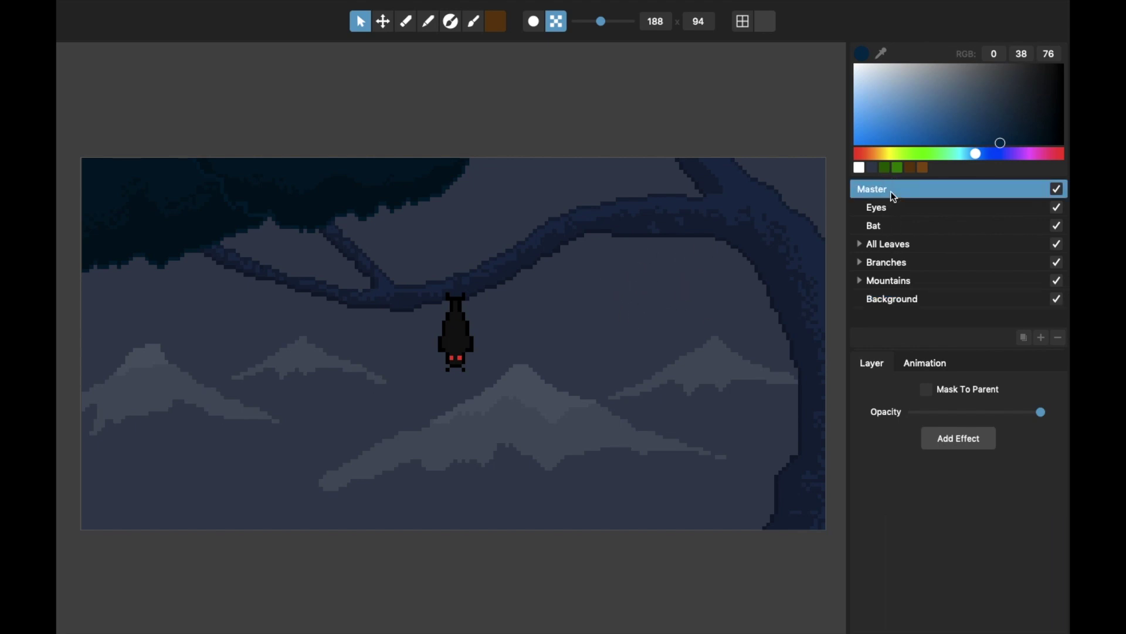
click(890, 304)
key(p)
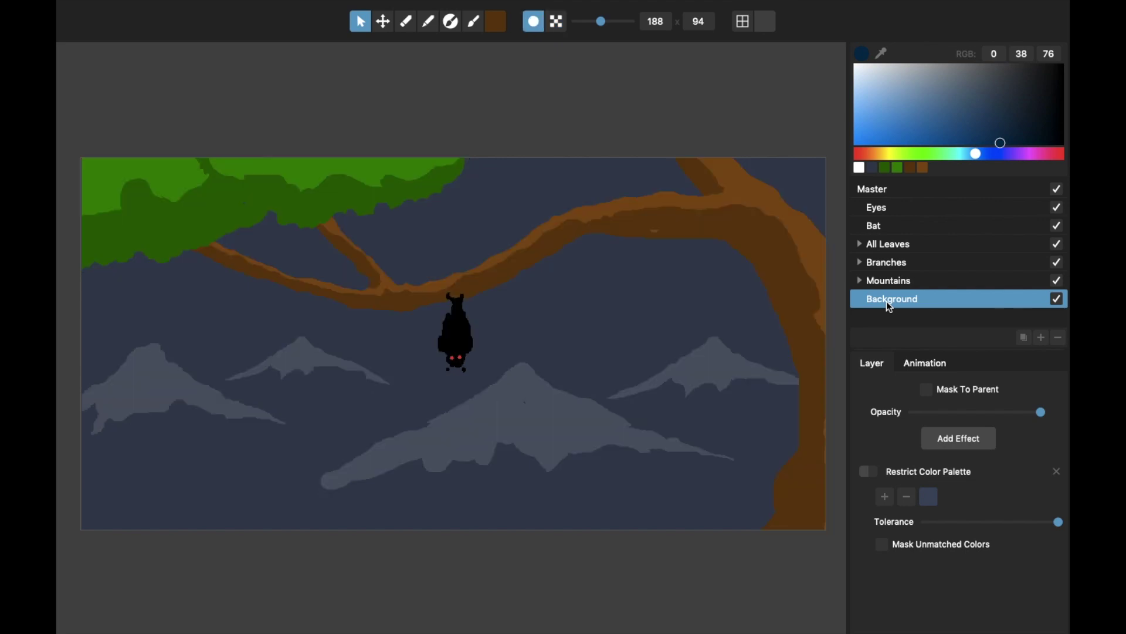
key(p)
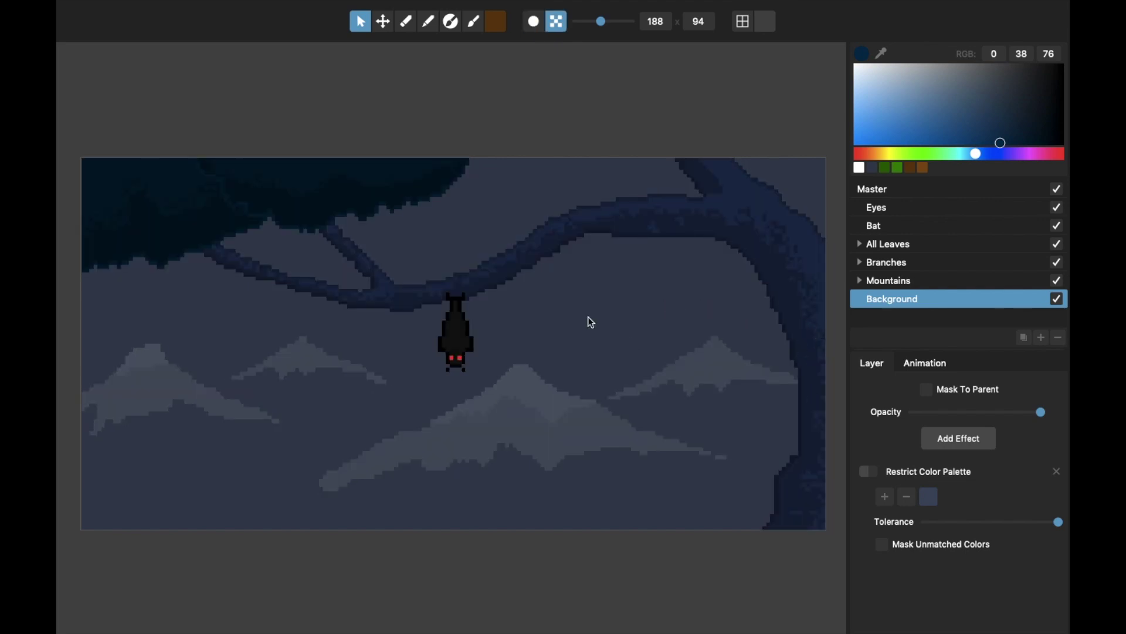
- Re-enable Restrict Color Palette and shift its palette colour to blue-grey (RGB 90, 104, 138)
click(872, 472)
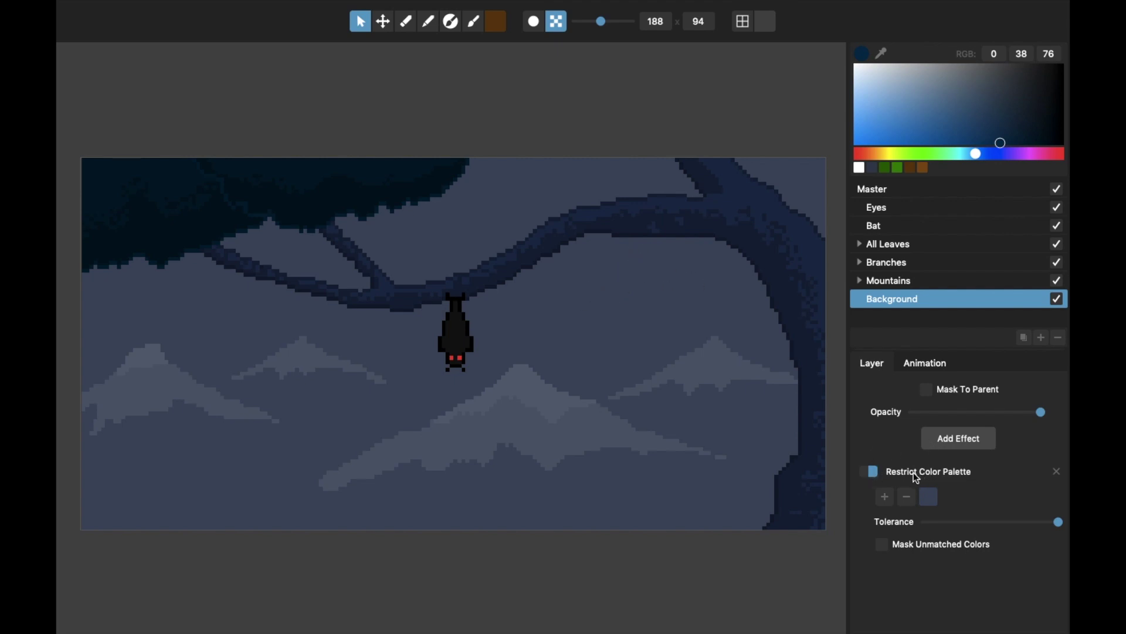
click(932, 496)
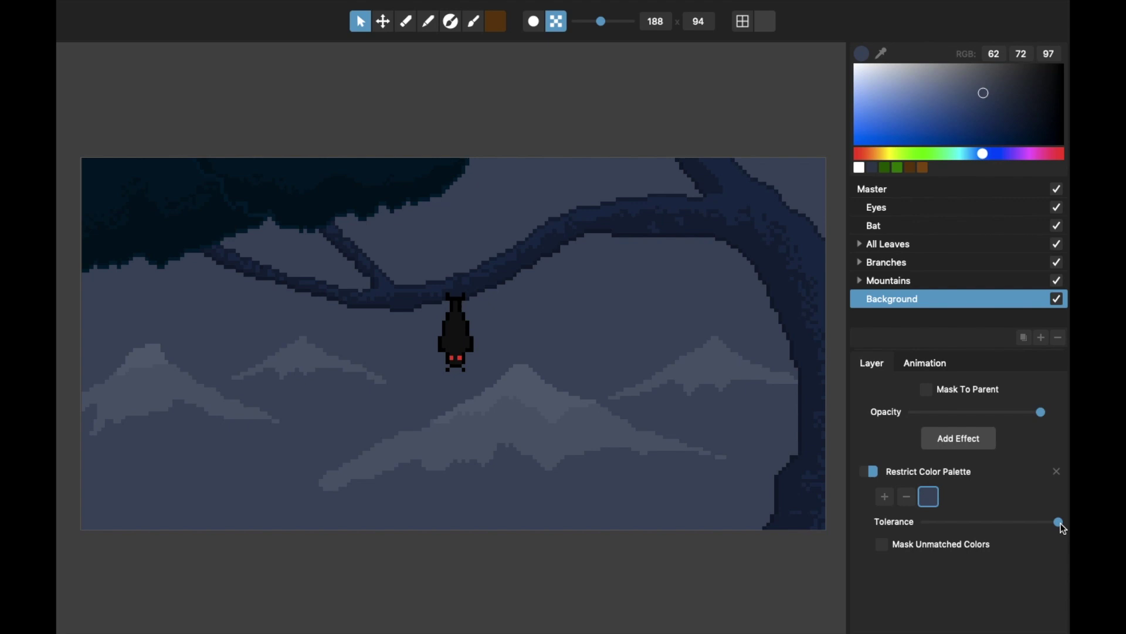
click(929, 496)
click(984, 88)
drag(984, 88, 952, 95)
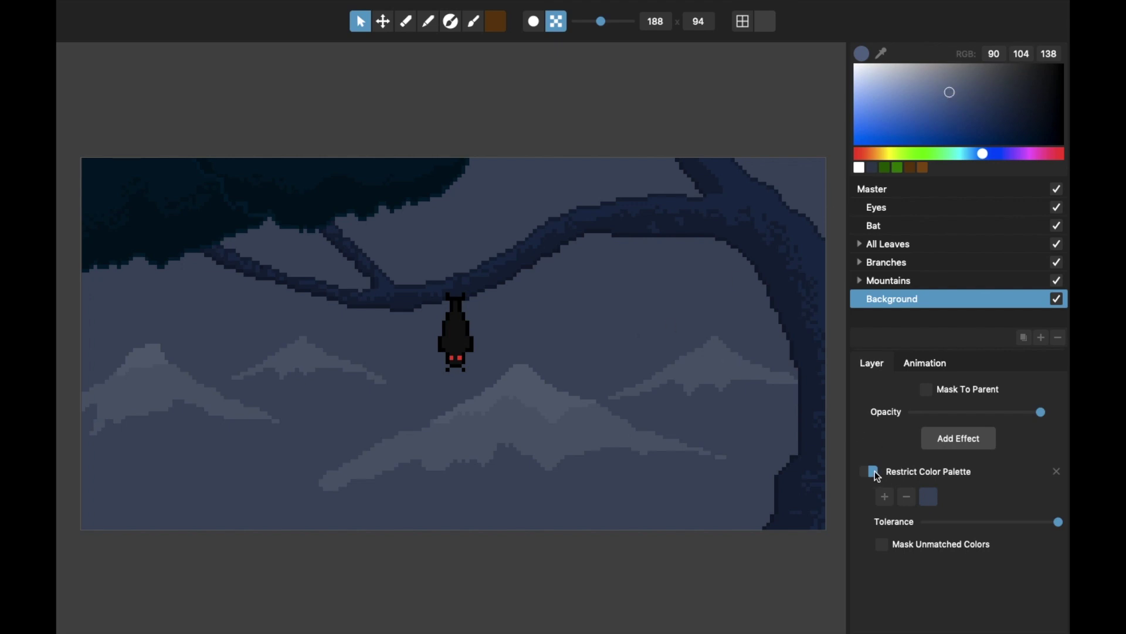
- Toggle the palette restriction off and back on, then view the Mountains group alone
click(868, 471)
click(869, 472)
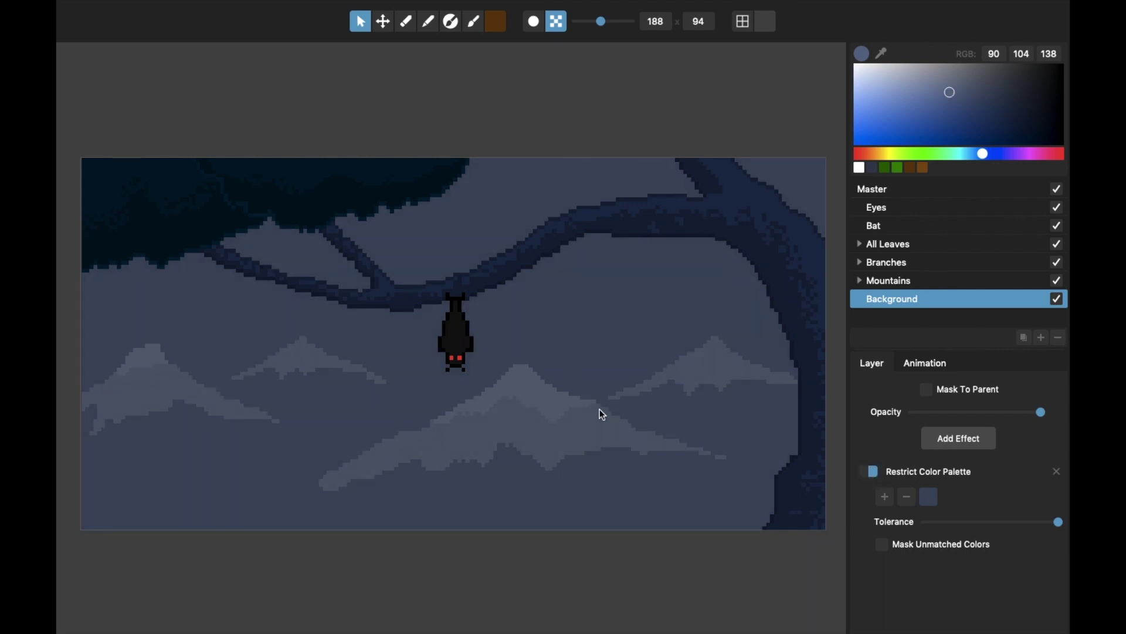
click(883, 281)
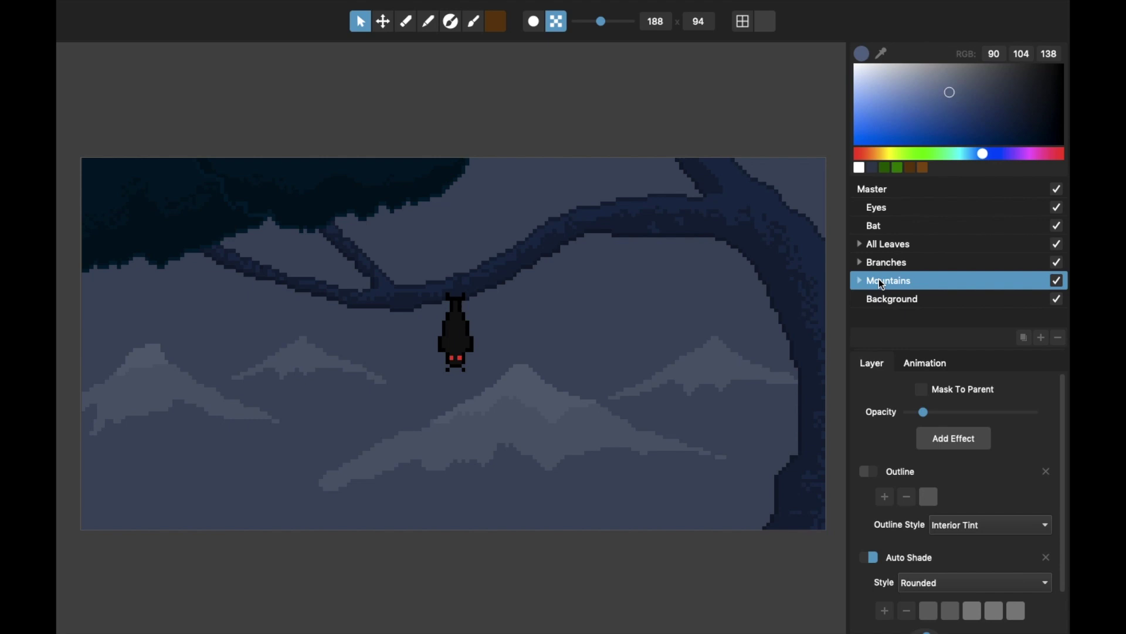
click(895, 290)
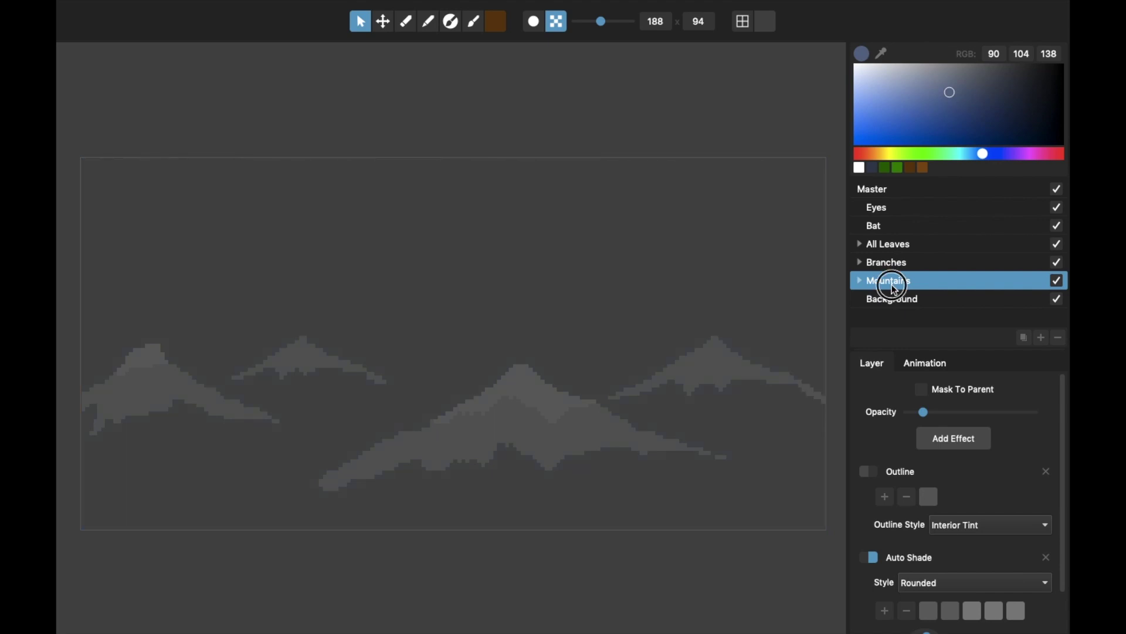
- Expand the Mountains group and preview the second, third and fourth Mountain layers individually
click(861, 281)
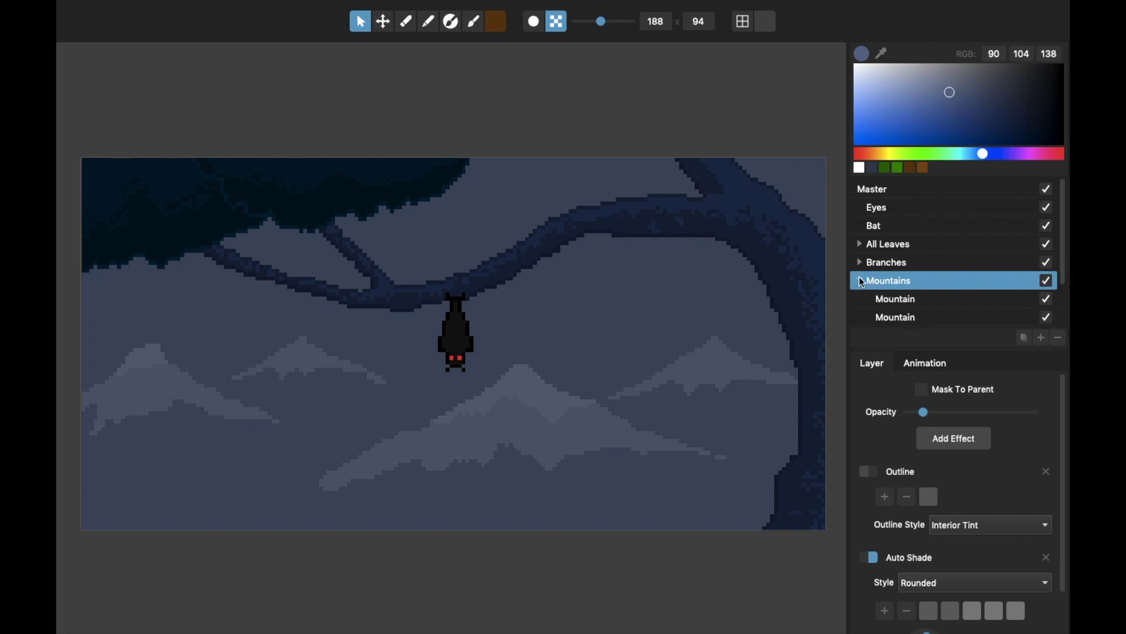
scroll(889, 267, down, 1)
scroll(890, 267, down, 2)
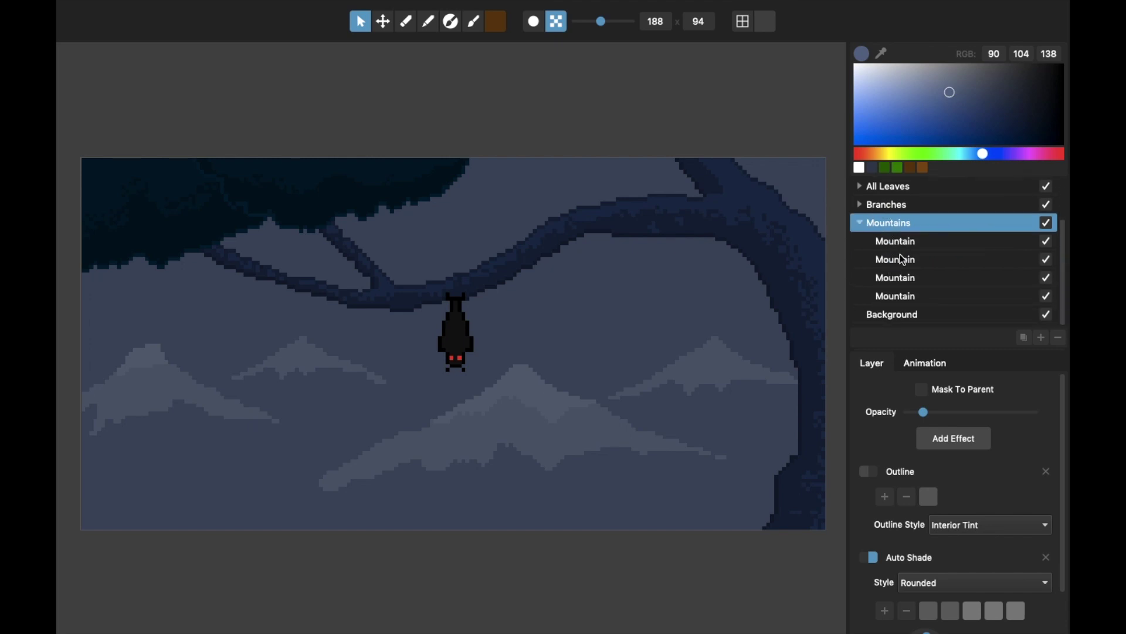
click(904, 260)
click(898, 278)
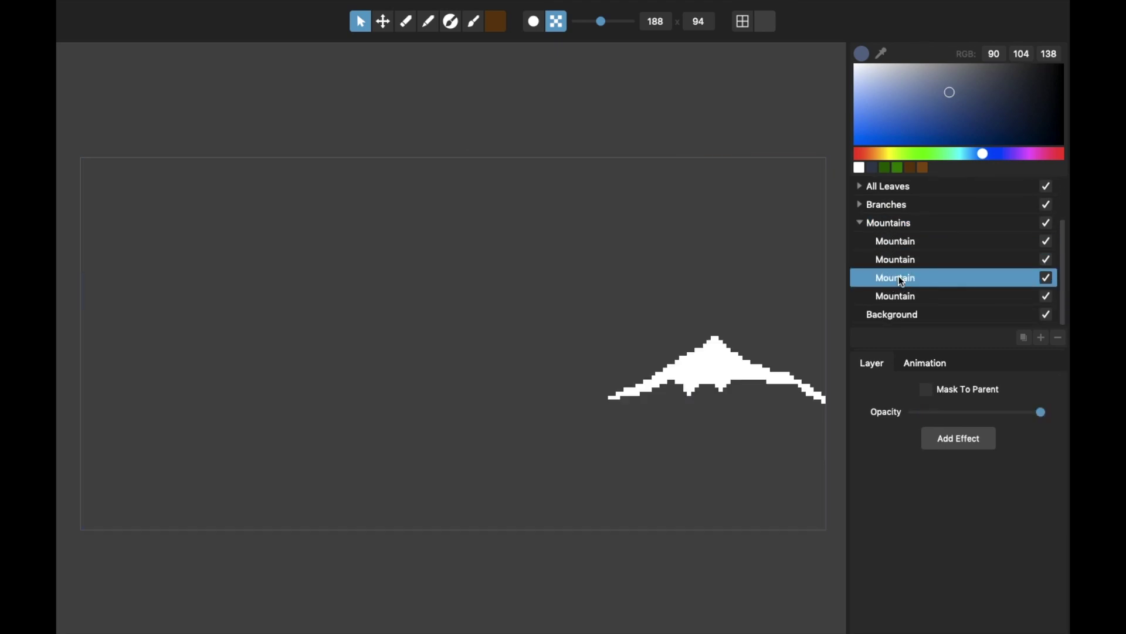
click(899, 297)
- Reselect the whole Mountains group and raise its opacity
click(897, 224)
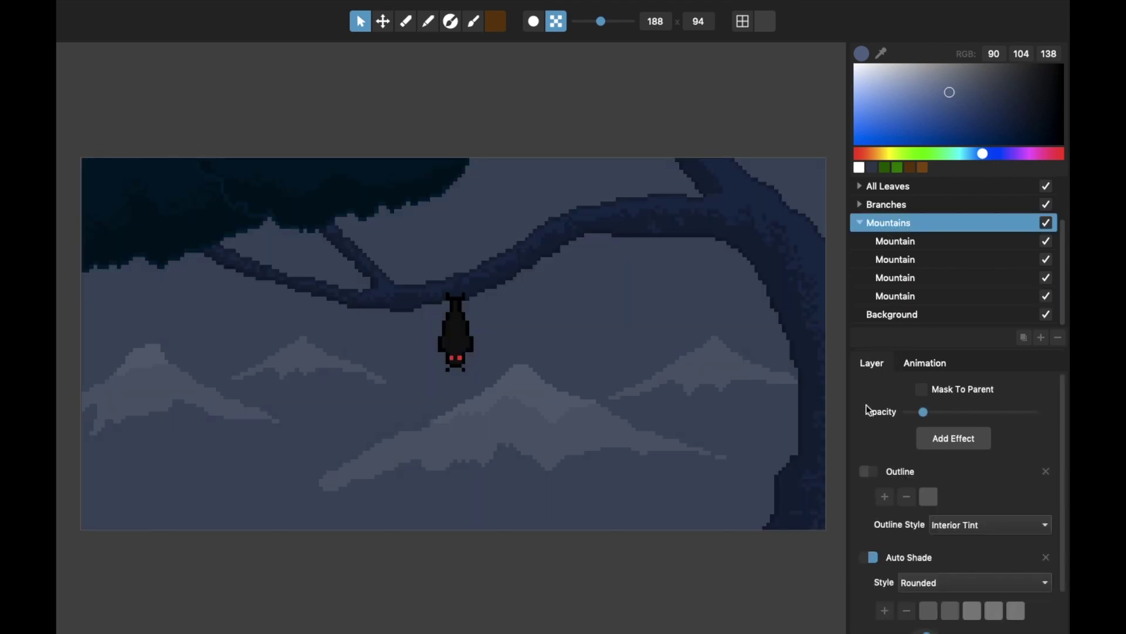
scroll(866, 405, down, 2)
mouse_move(926, 414)
mouse_down()
mouse_move(1018, 411)
mouse_move(925, 413)
mouse_up()
scroll(910, 451, down, 2)
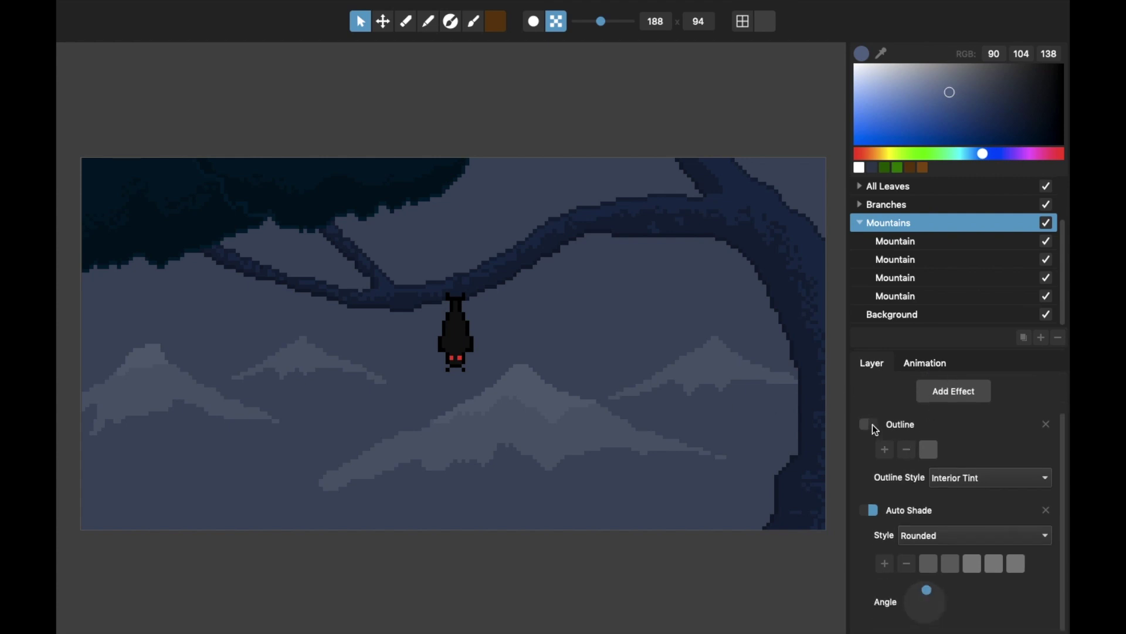
- Enable the mountains' Outline effect and set its colour to black
click(873, 425)
click(929, 450)
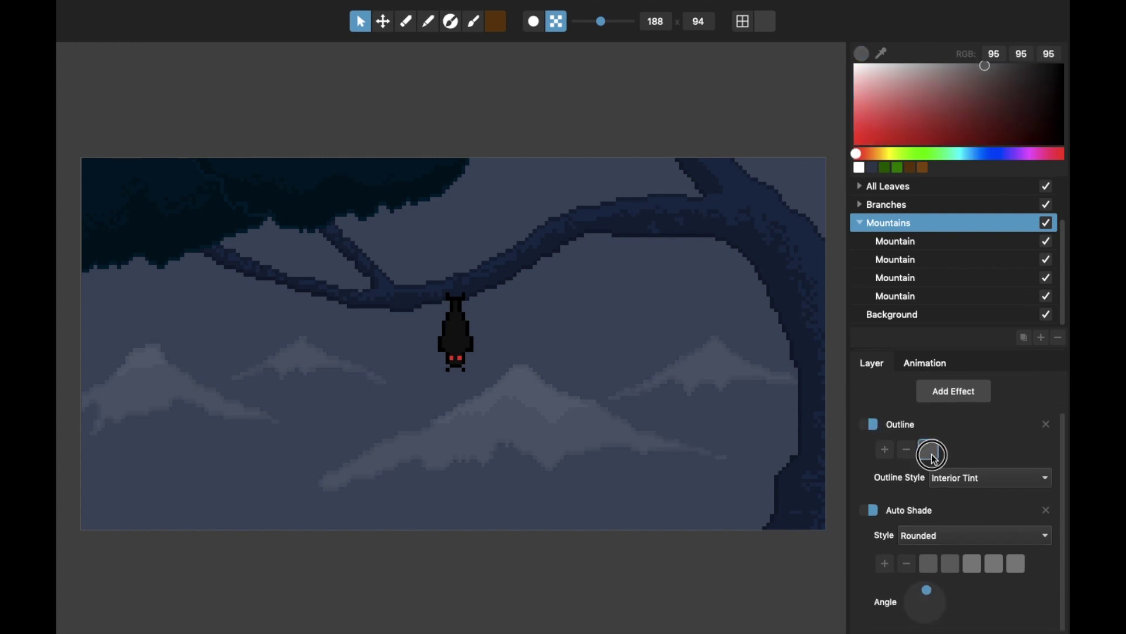
drag(974, 90, 1069, 61)
- Switch Outline off again and rotate the Auto Shade angle so light comes from above
click(875, 426)
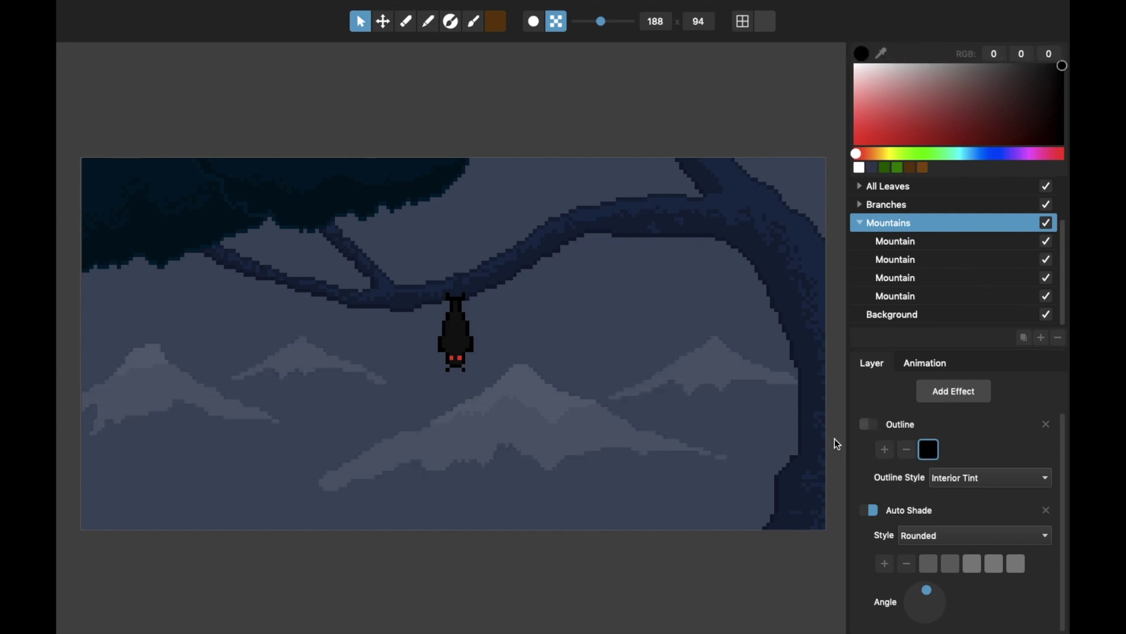
click(916, 511)
mouse_move(928, 590)
mouse_down()
mouse_move(936, 603)
mouse_move(917, 598)
mouse_move(932, 611)
mouse_move(920, 588)
mouse_move(915, 601)
mouse_move(935, 613)
mouse_move(932, 591)
mouse_move(926, 612)
mouse_move(923, 593)
mouse_move(946, 615)
mouse_move(917, 611)
mouse_move(927, 589)
mouse_move(928, 599)
mouse_up()
- Inspect the second through fifth shades of the mountains' Auto Shade ramp
click(996, 568)
click(1020, 566)
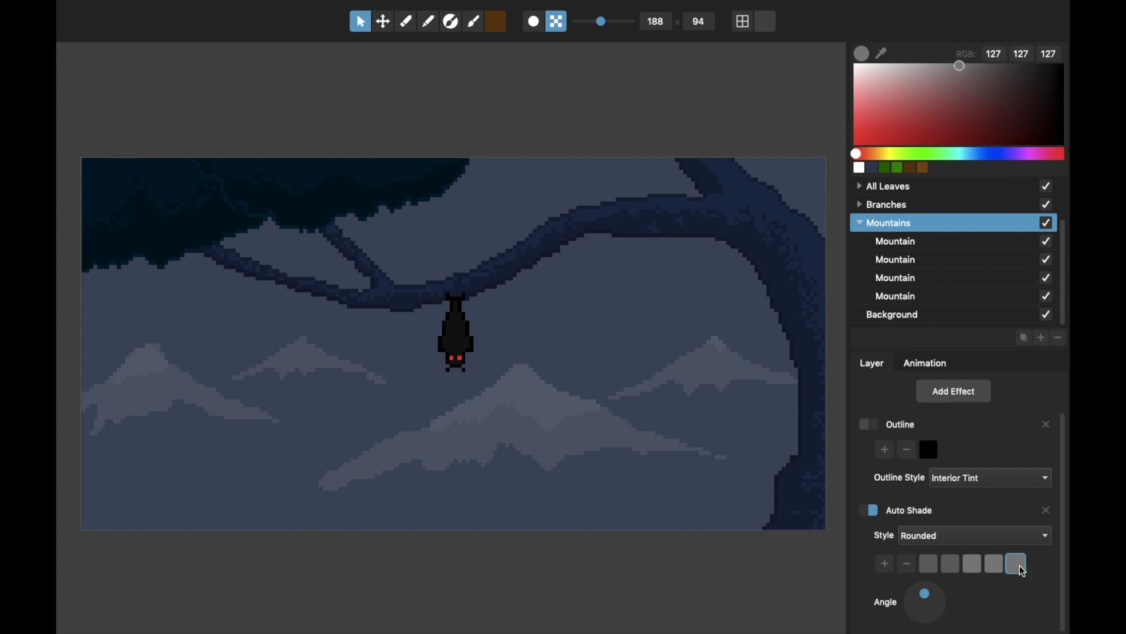
click(973, 566)
click(998, 569)
click(1020, 568)
click(969, 568)
click(951, 566)
click(972, 567)
click(995, 568)
click(1024, 571)
click(996, 570)
- Add a sixth shade, move the dark first shade into slot four, then add and remove a seventh
click(886, 565)
click(1037, 565)
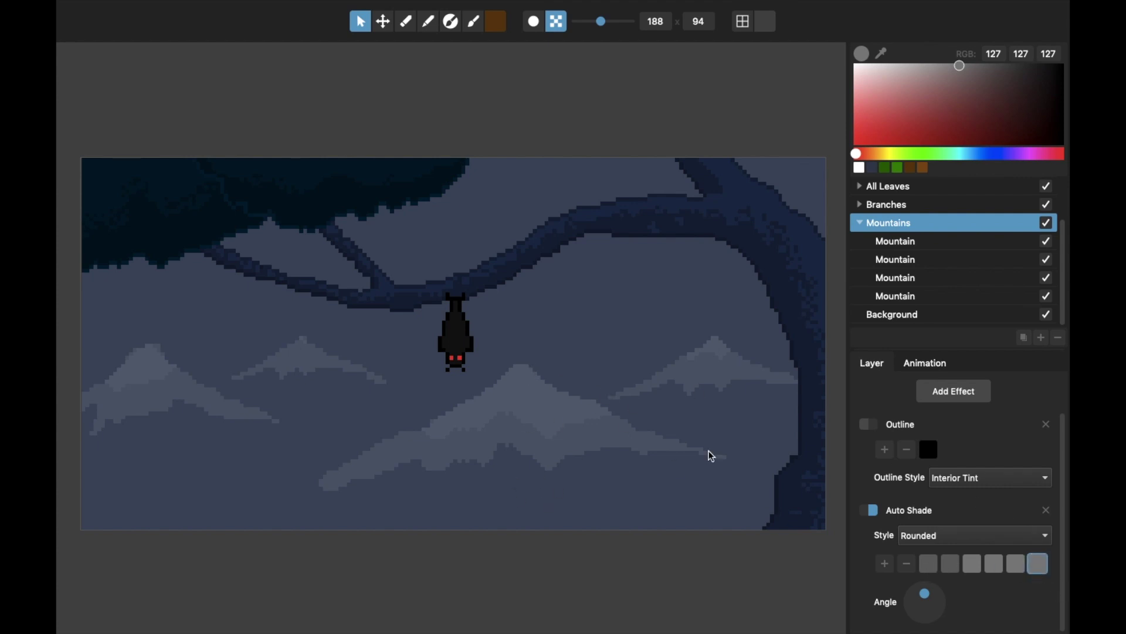
drag(932, 575, 1041, 565)
drag(930, 568, 973, 567)
click(886, 565)
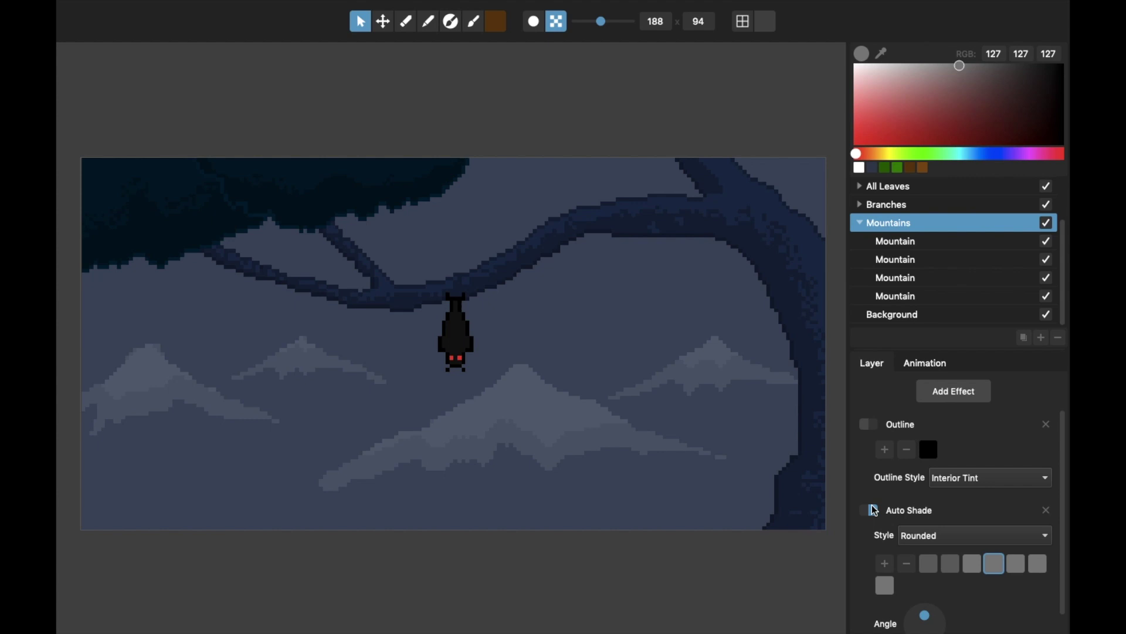
click(905, 563)
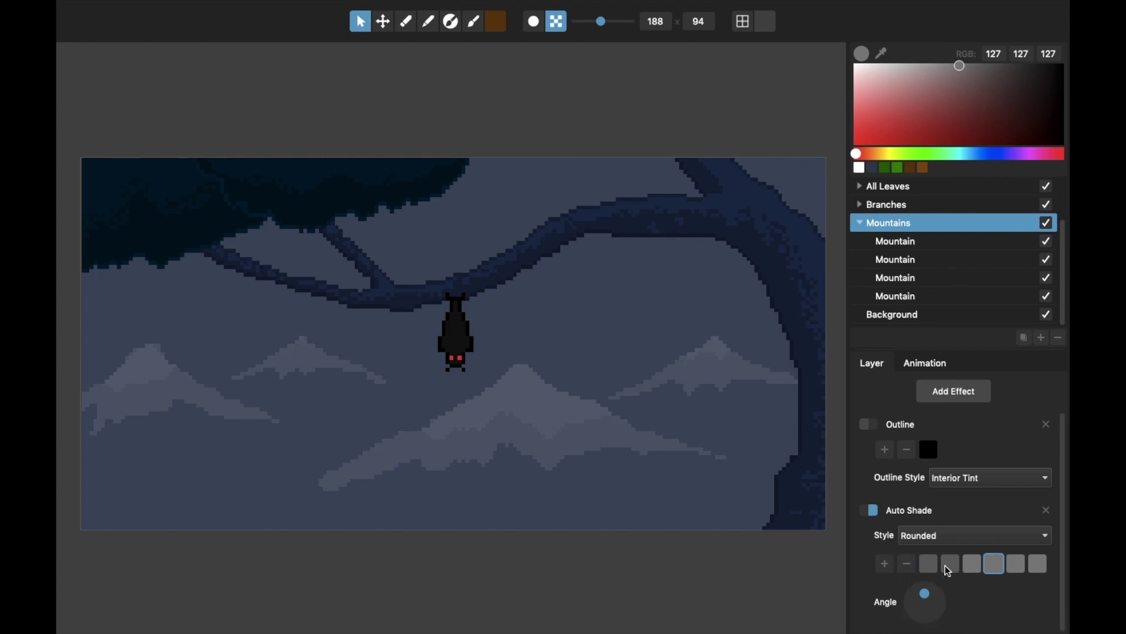
- View each of the four Mountain layers alone and switch to the smooth full-colour preview
click(929, 241)
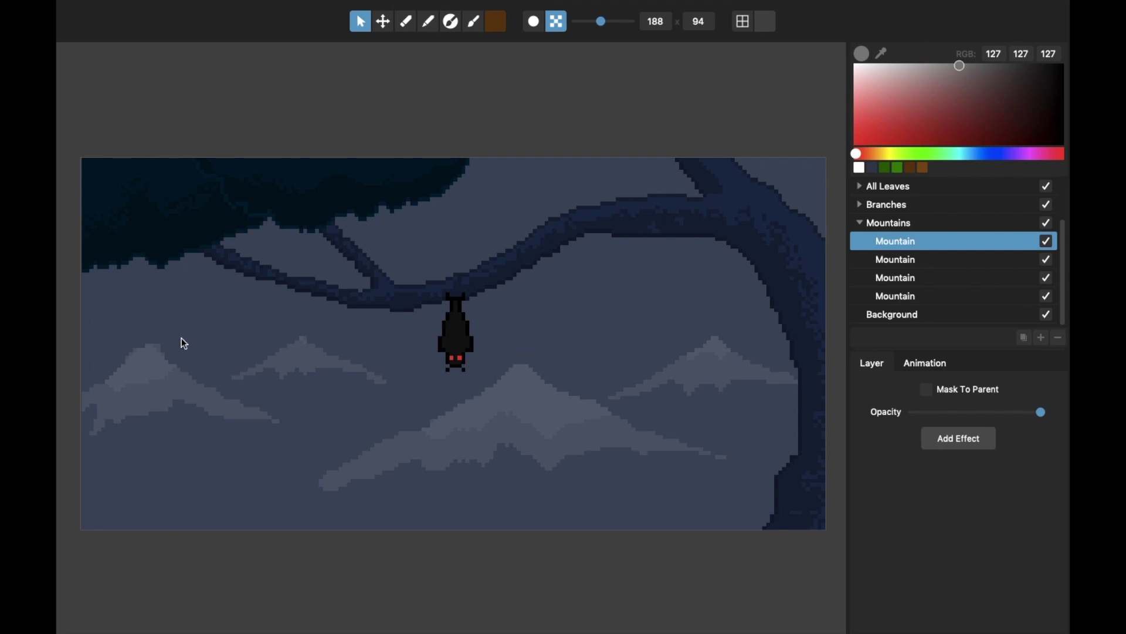
click(949, 259)
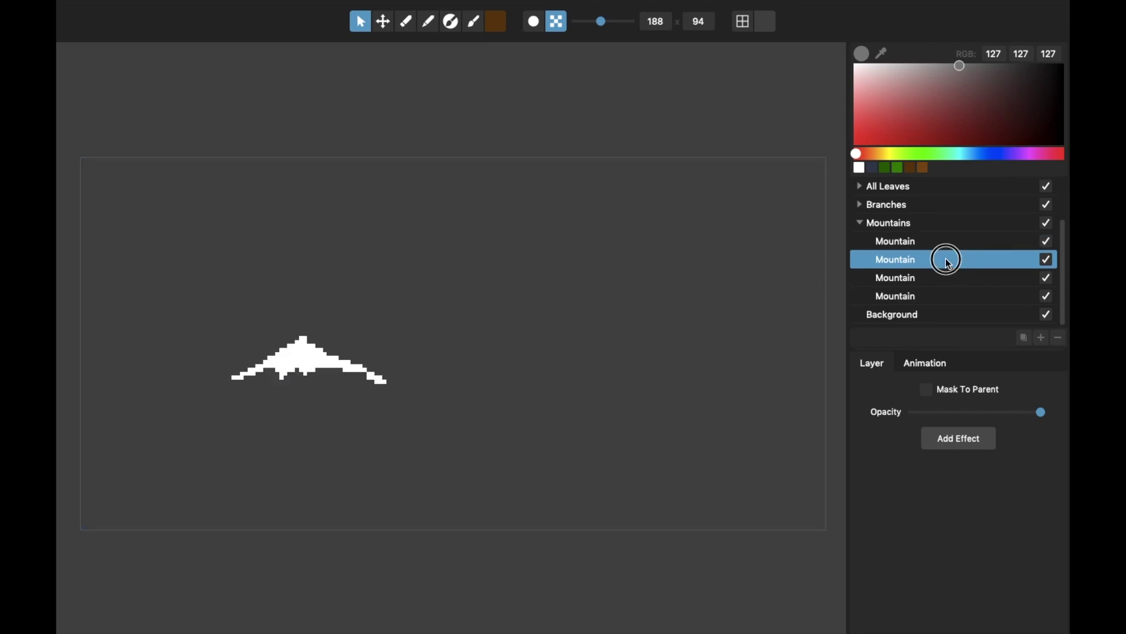
click(943, 277)
click(939, 300)
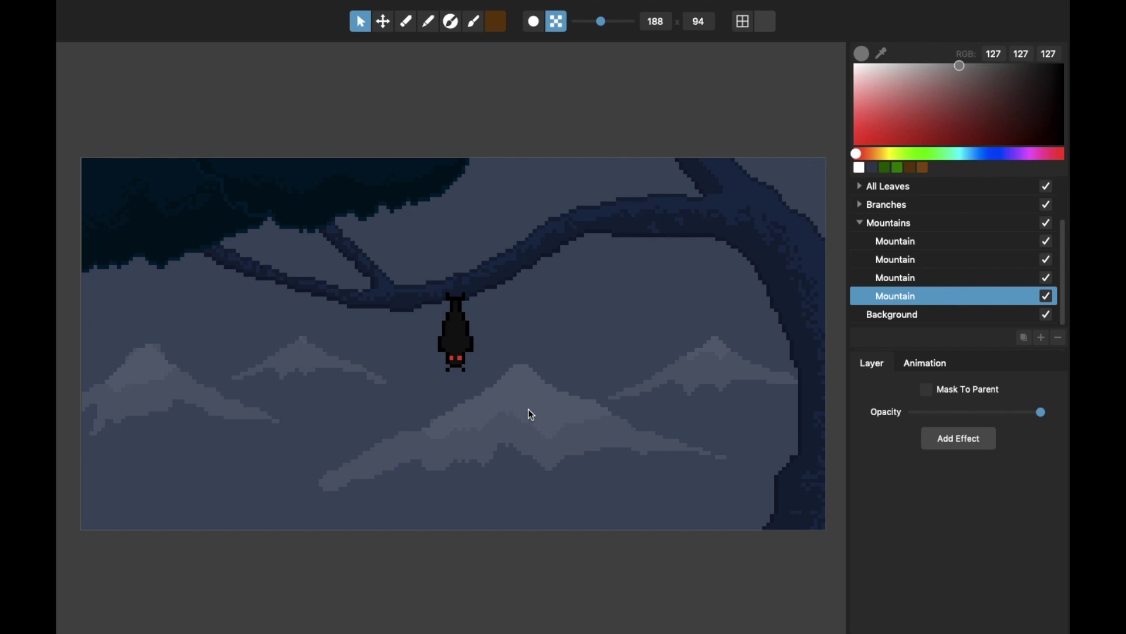
key(p)
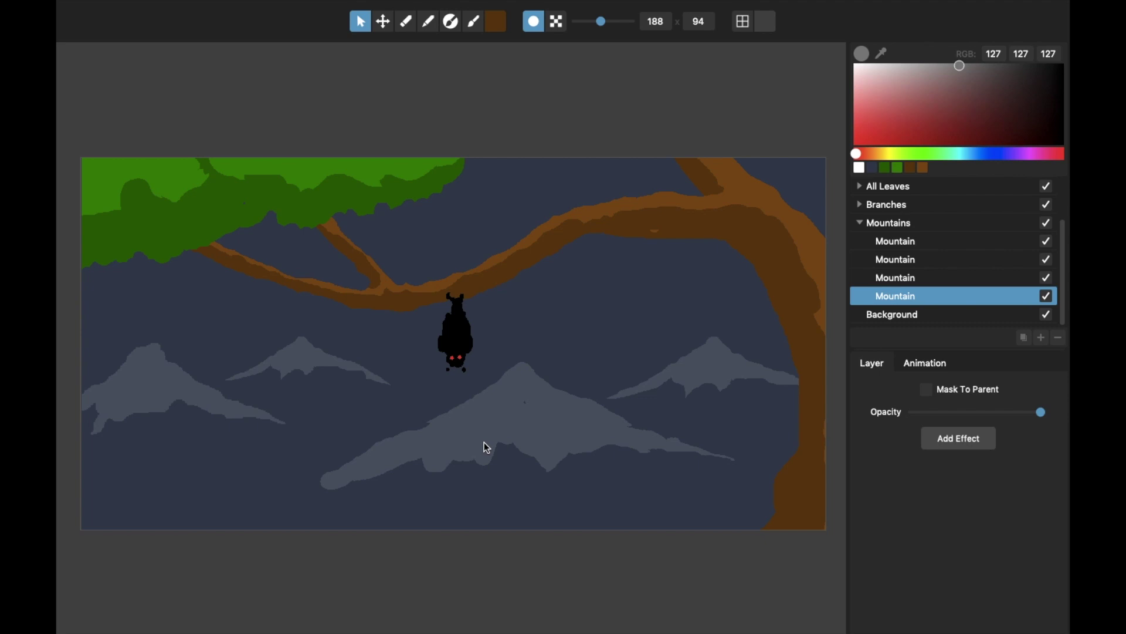
- Nudge the central mountain slightly into place, then restore the pixelated preview
click(384, 22)
drag(526, 407, 514, 407)
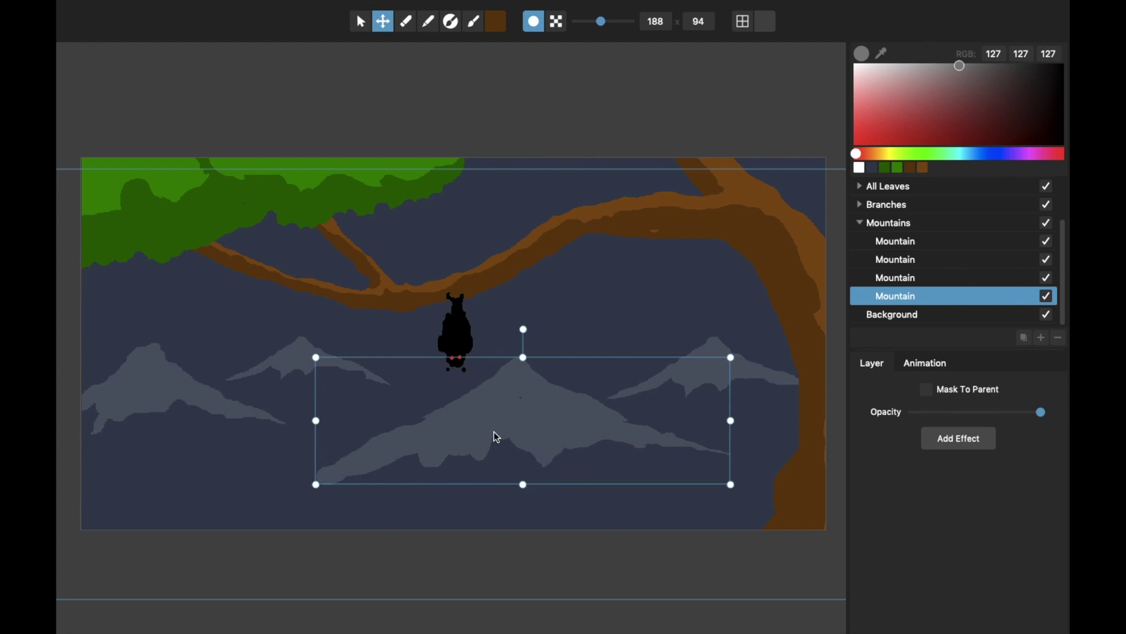
drag(532, 413, 528, 413)
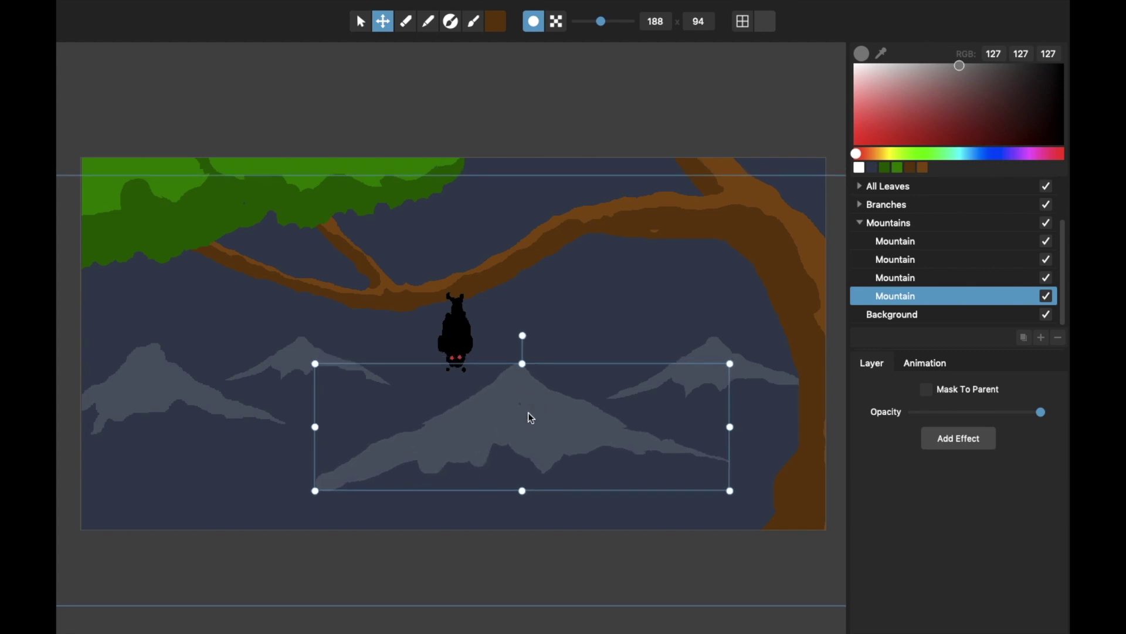
key(p)
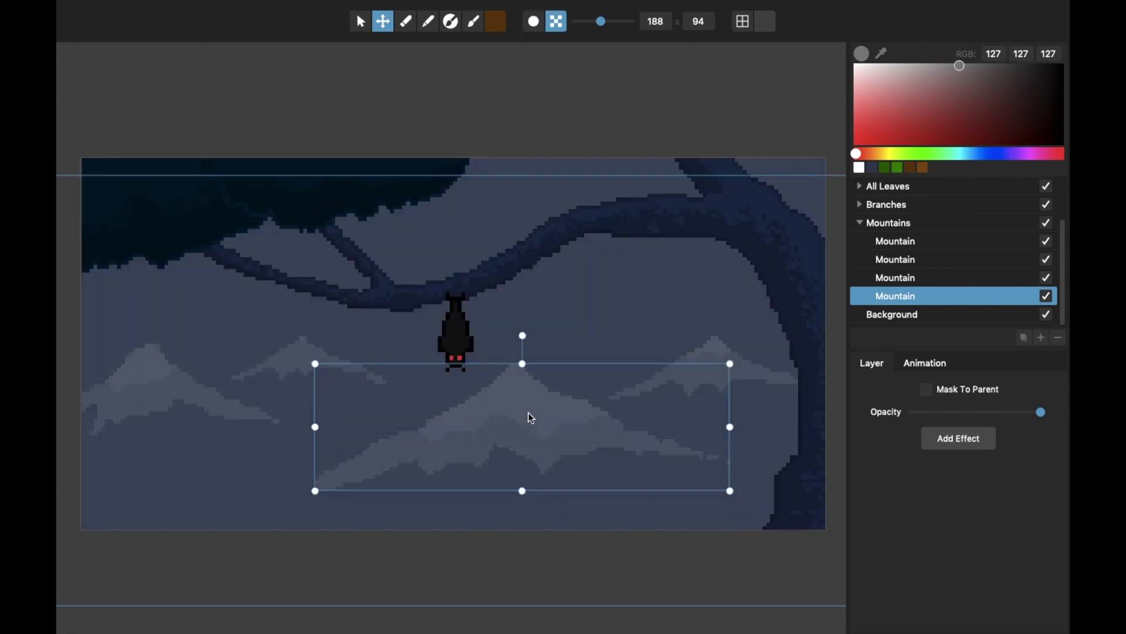
- Duplicate the central mountain, move and resize the copy, then delete the copy
click(1025, 338)
drag(614, 403, 663, 345)
drag(755, 390, 649, 370)
drag(601, 342, 648, 340)
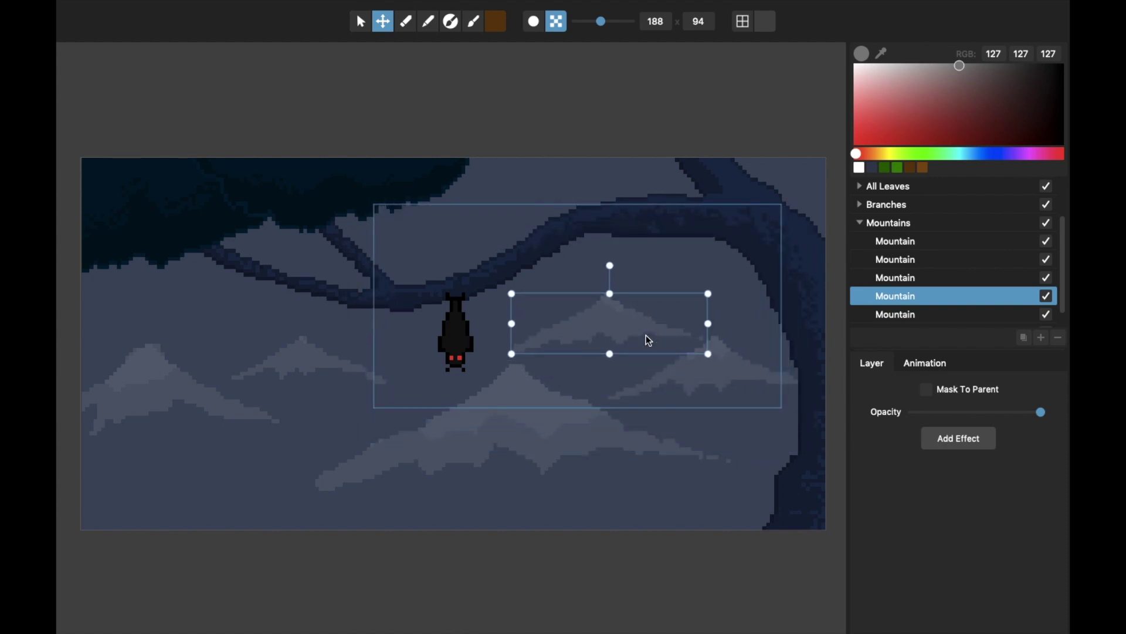
click(1059, 337)
- Collapse the Mountains group and select the Branches layer, briefly peeking at All Leaves
click(861, 226)
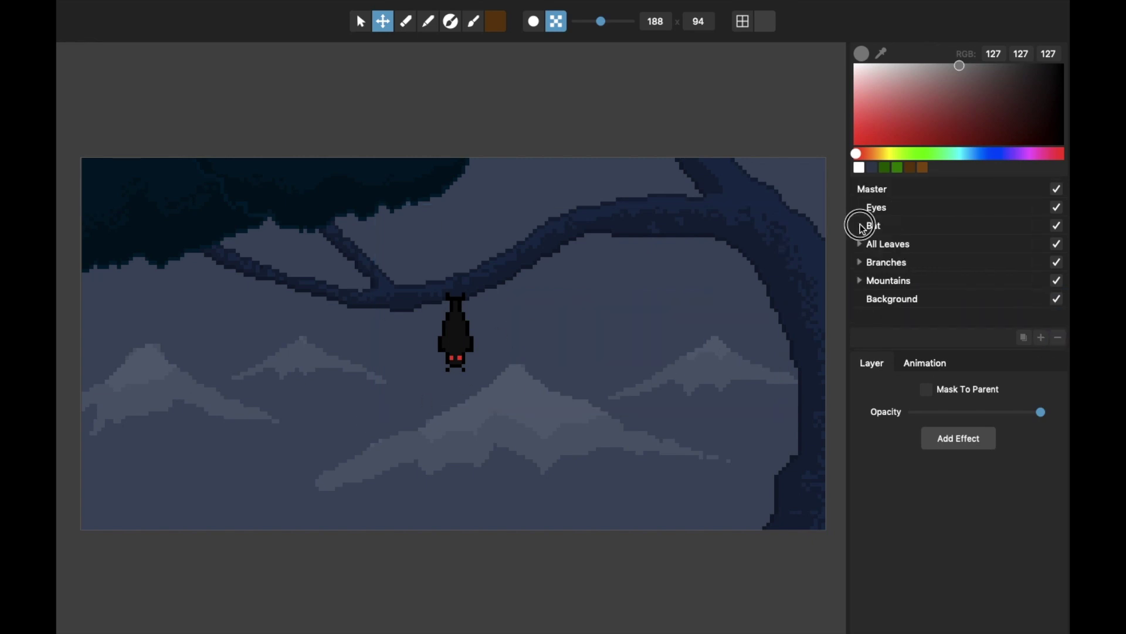
click(896, 268)
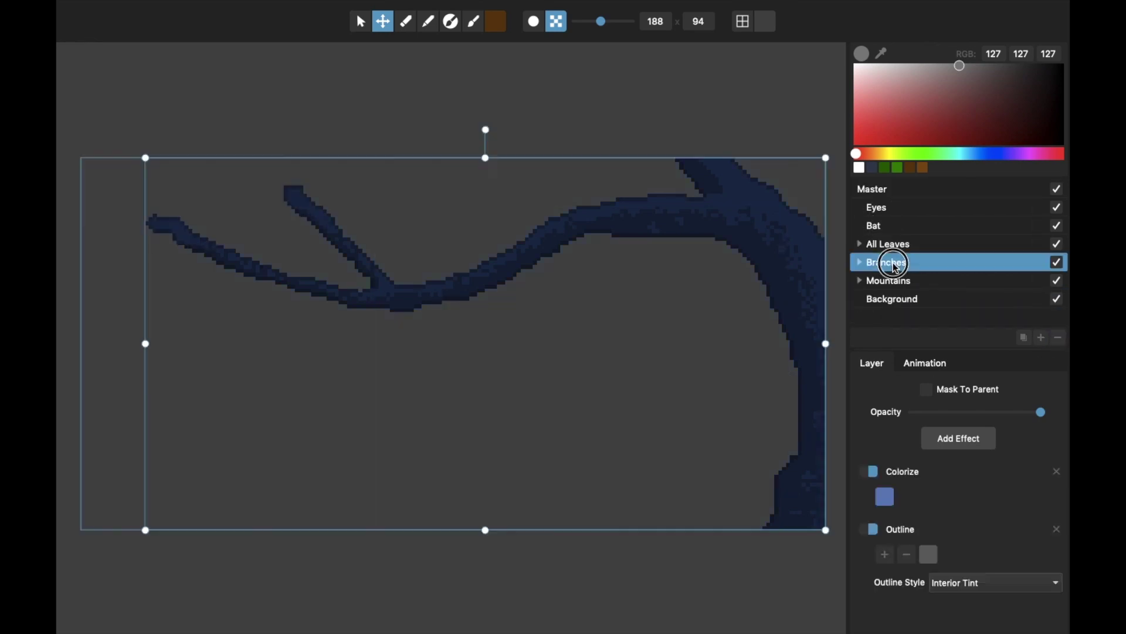
click(887, 265)
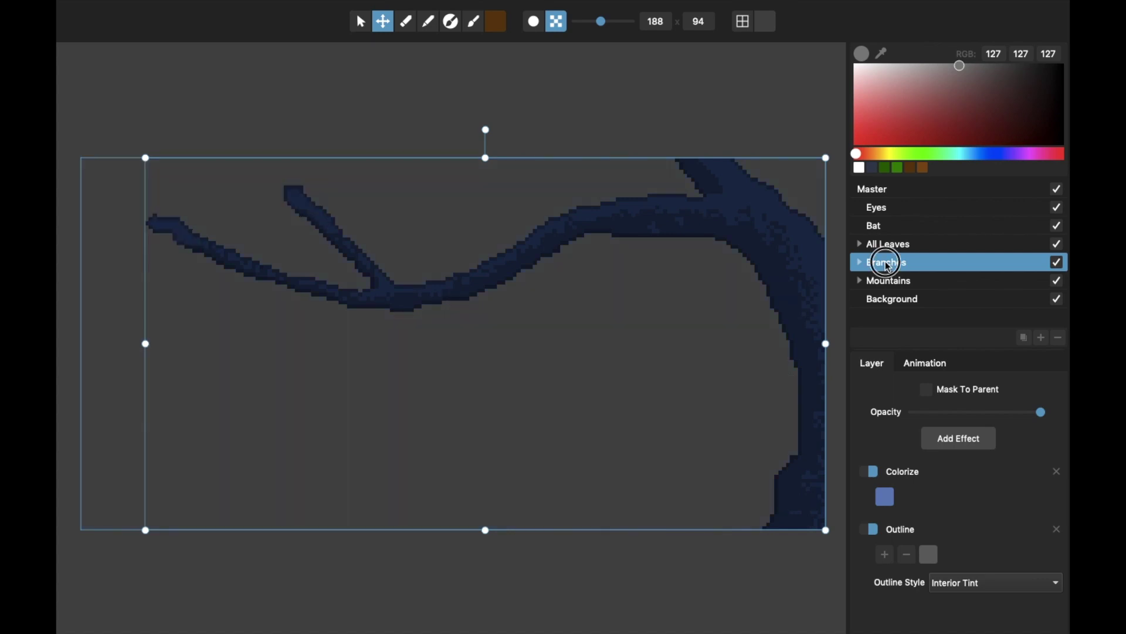
click(886, 243)
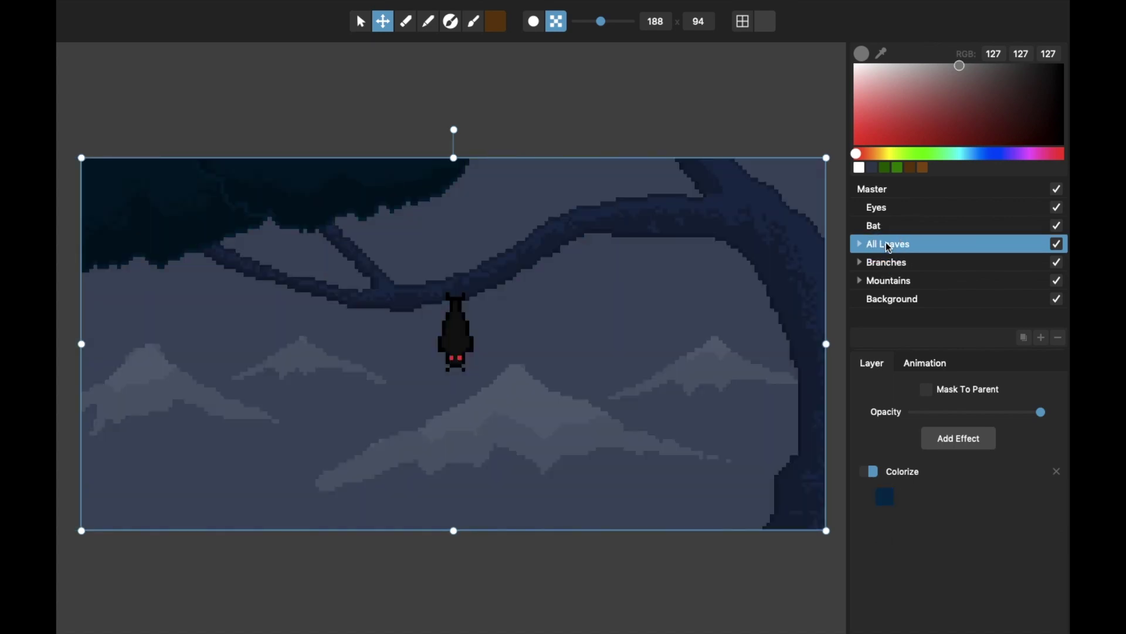
click(888, 269)
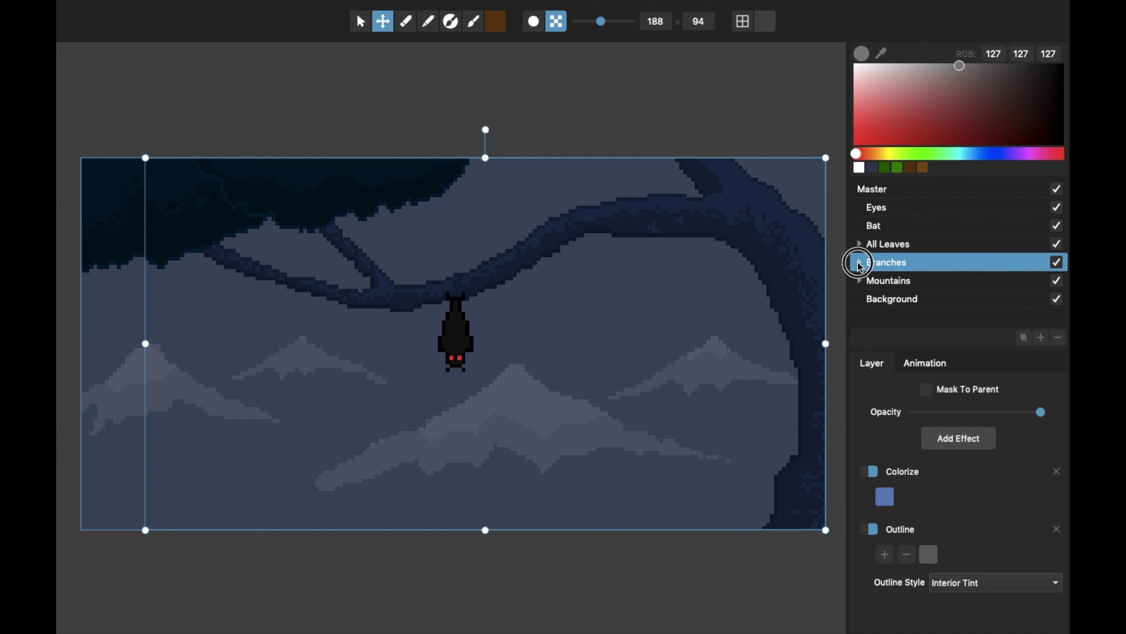
- Expand Branches, hide the Branches shadow dither sublayer, and select Branches shadow
click(860, 263)
scroll(908, 260, down, 1)
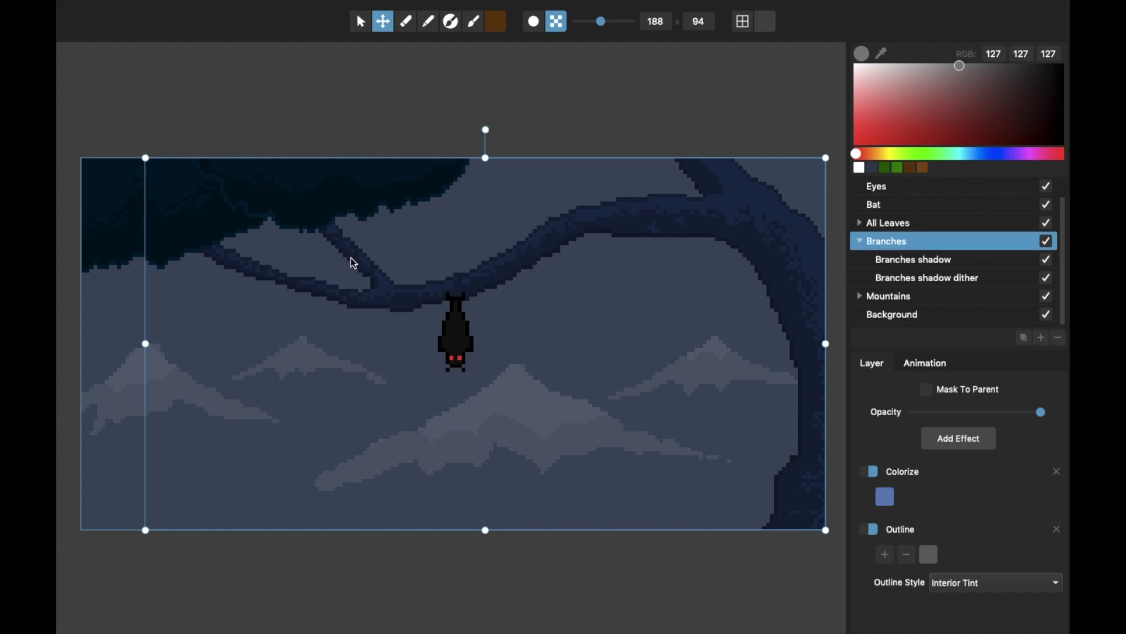
drag(945, 247, 941, 246)
click(1047, 260)
click(1047, 277)
click(1048, 260)
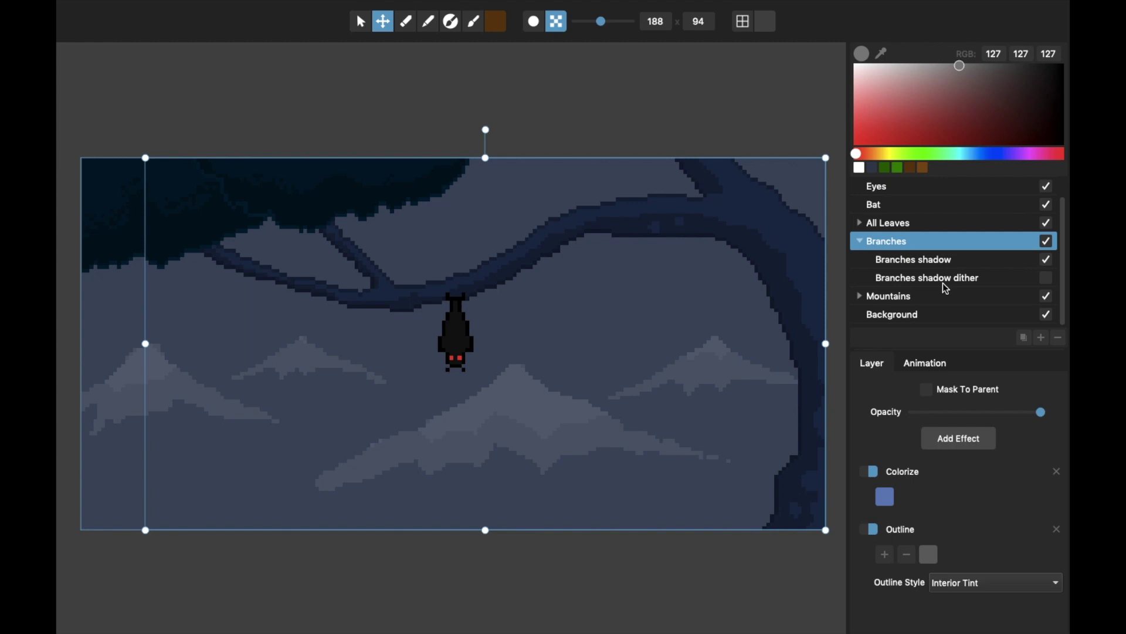
click(1049, 278)
click(1008, 261)
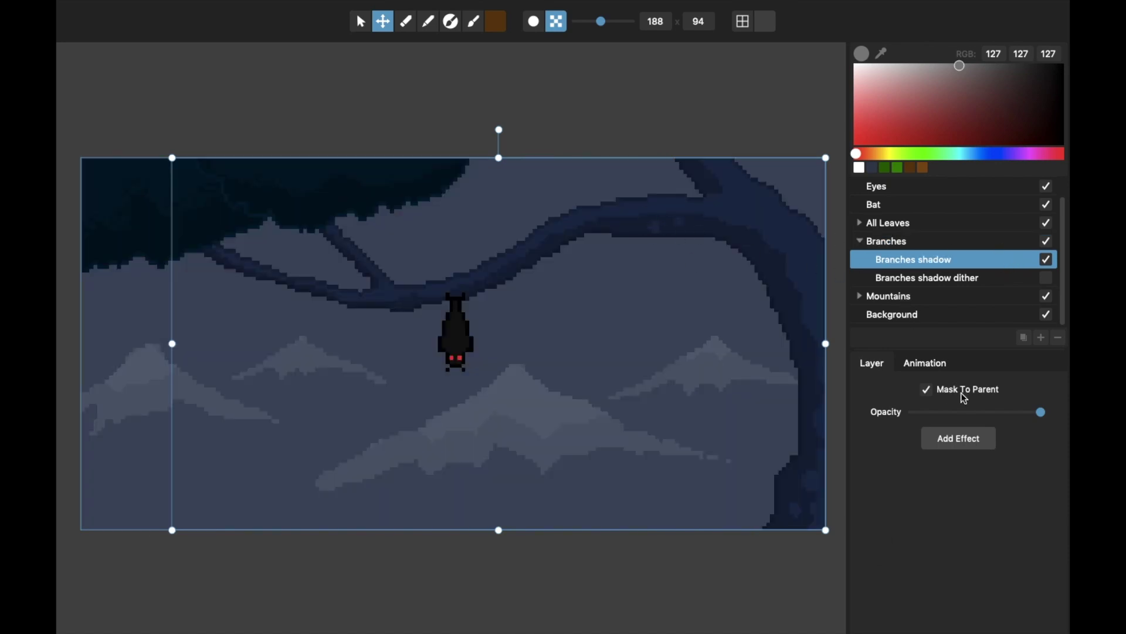
- Shift the branch shadow up and right, keeping it masked to the branches
click(929, 392)
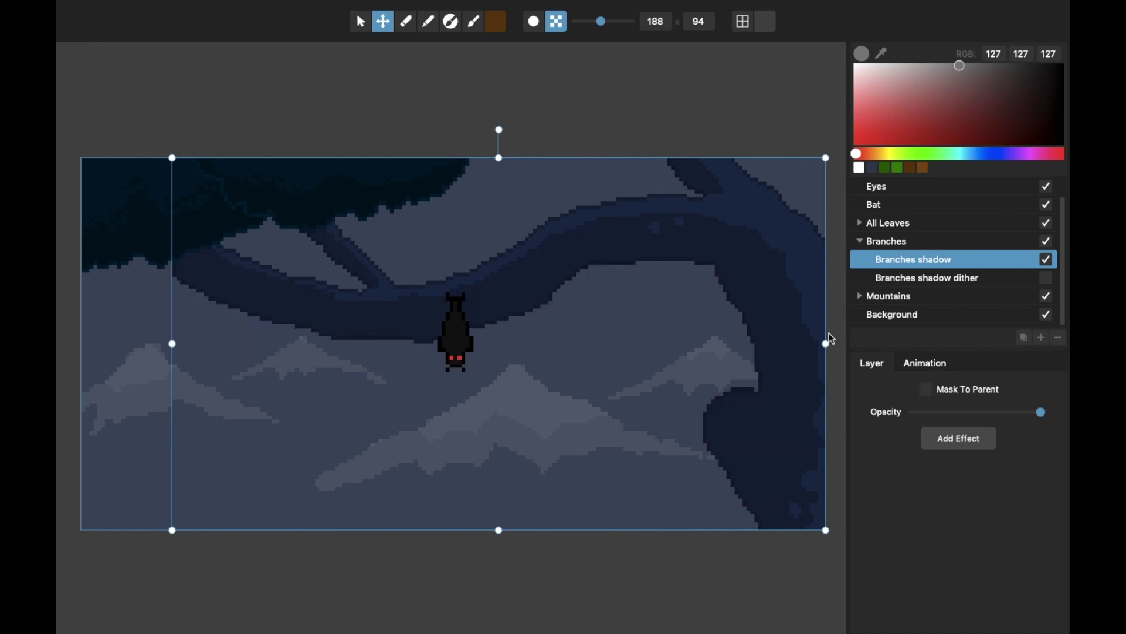
click(911, 262)
mouse_move(636, 248)
mouse_down()
mouse_move(639, 234)
mouse_move(635, 242)
mouse_up()
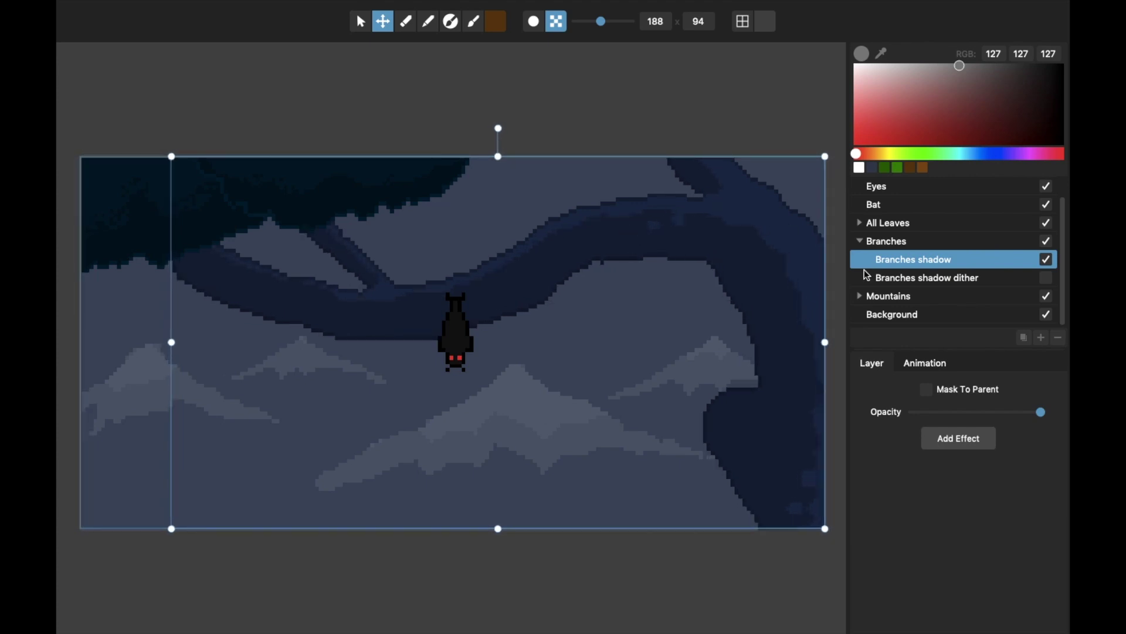
click(927, 390)
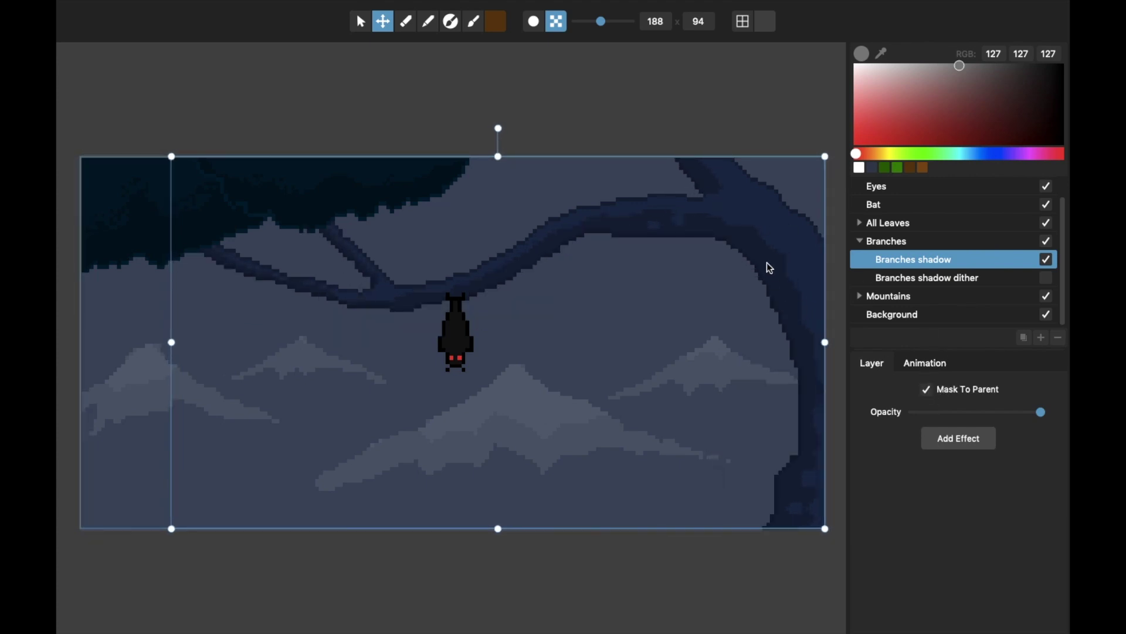
click(923, 265)
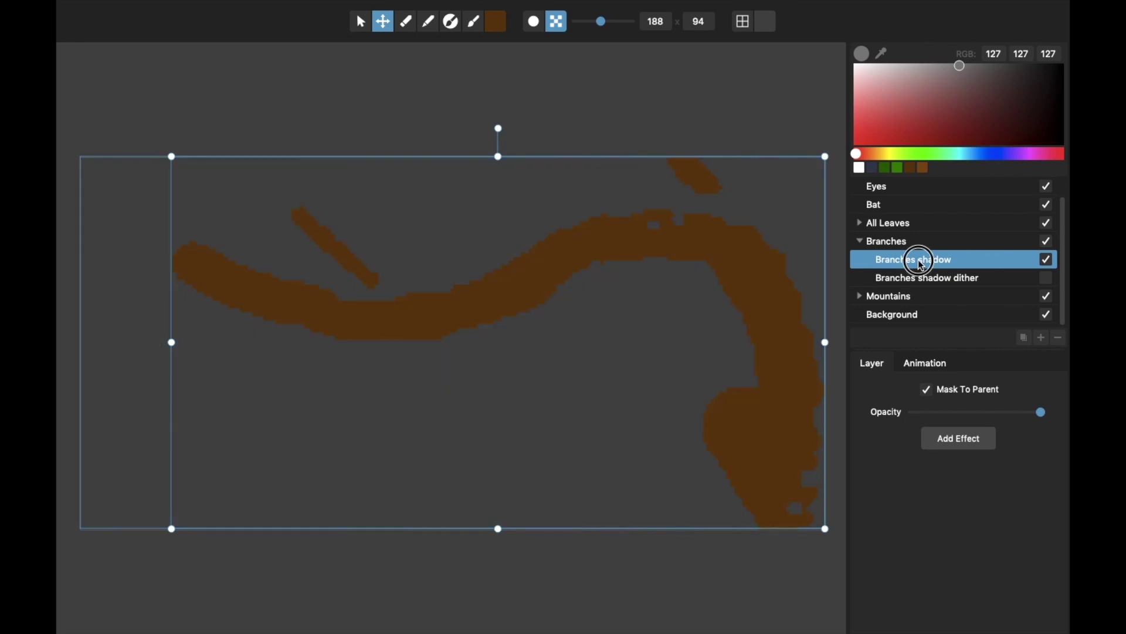
mouse_move(722, 243)
mouse_down()
mouse_move(724, 228)
mouse_move(776, 202)
mouse_move(692, 206)
mouse_move(736, 259)
mouse_move(719, 234)
mouse_move(708, 237)
mouse_move(721, 233)
mouse_up()
- Extend the branch's lower edge at the trunk corner with the brown brush on Branches
click(890, 242)
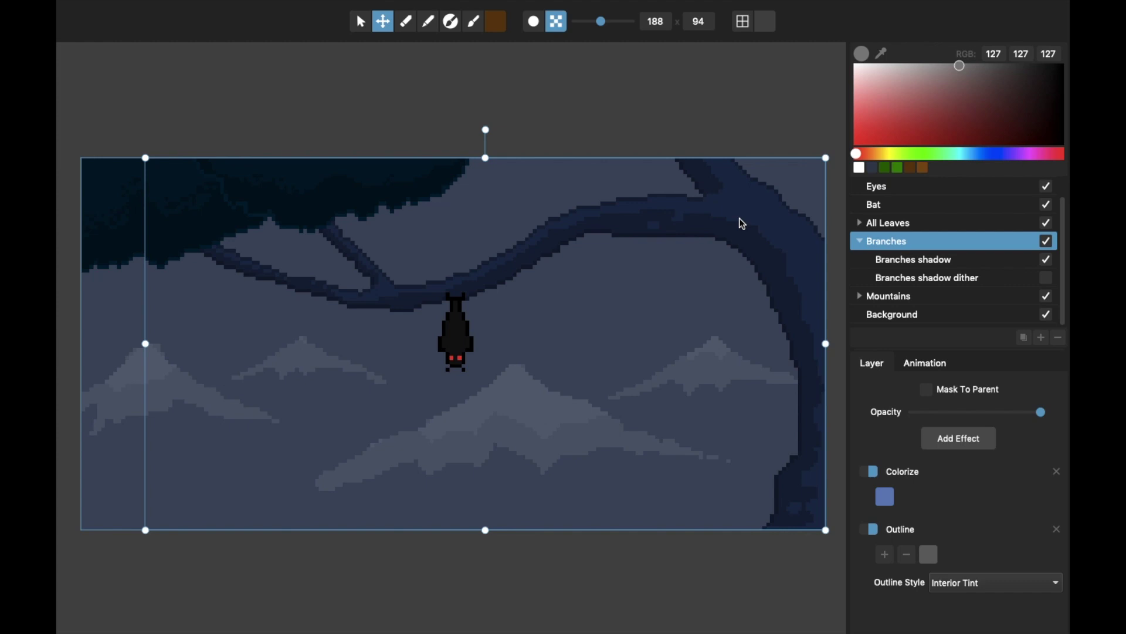
click(475, 22)
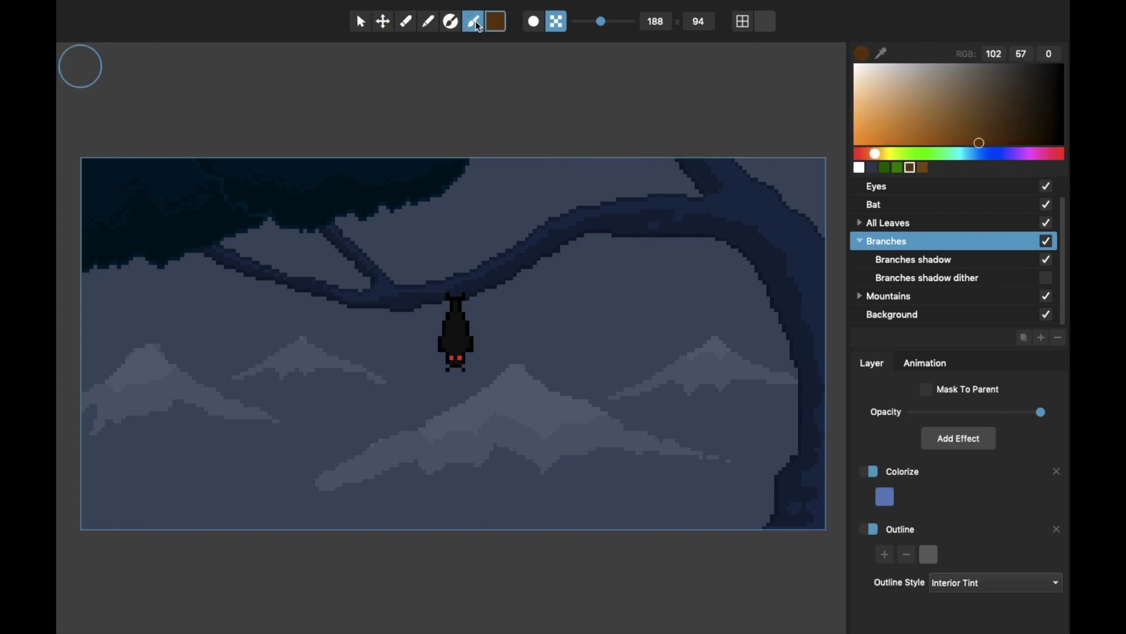
key(Escape)
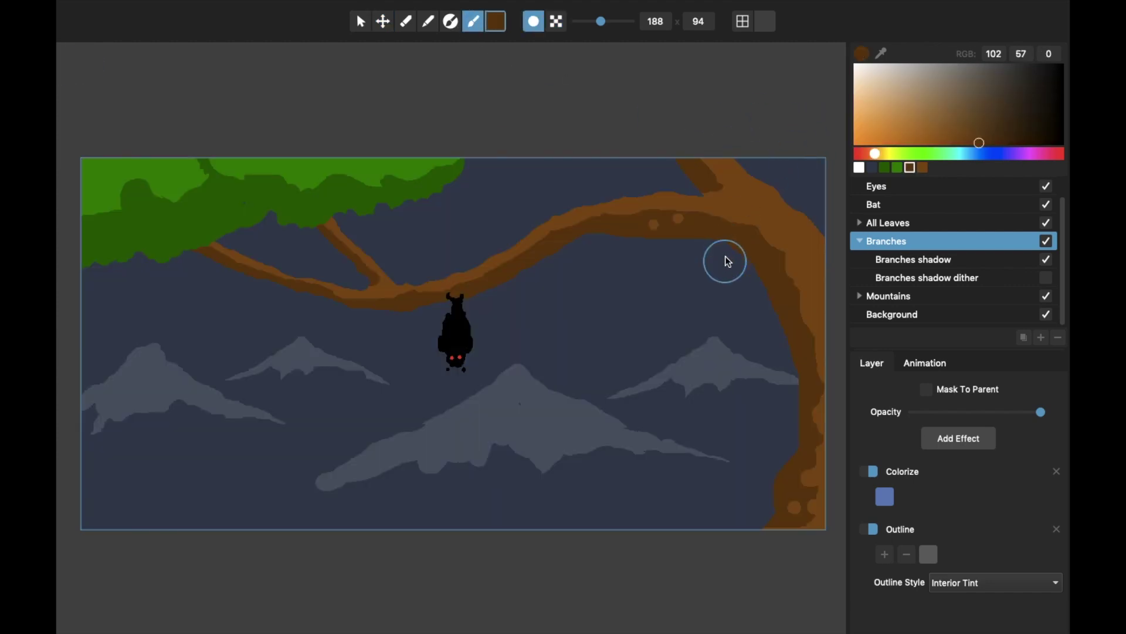
drag(752, 239, 741, 242)
key(e)
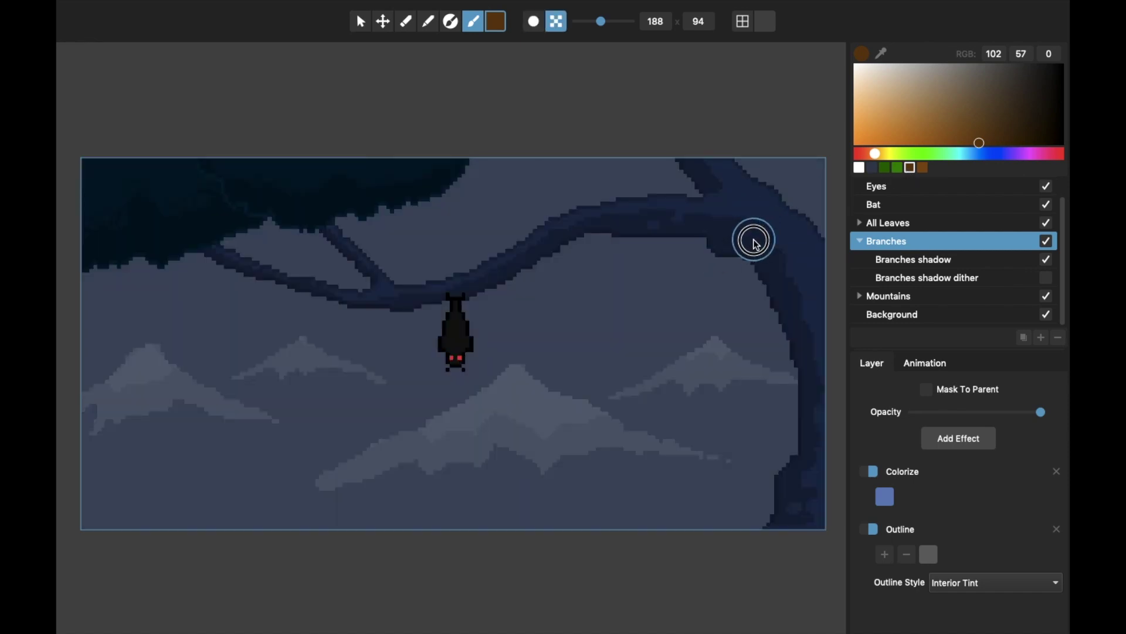
- Paint shadow down the right trunk and along the branch's underside on Branches shadow
click(924, 260)
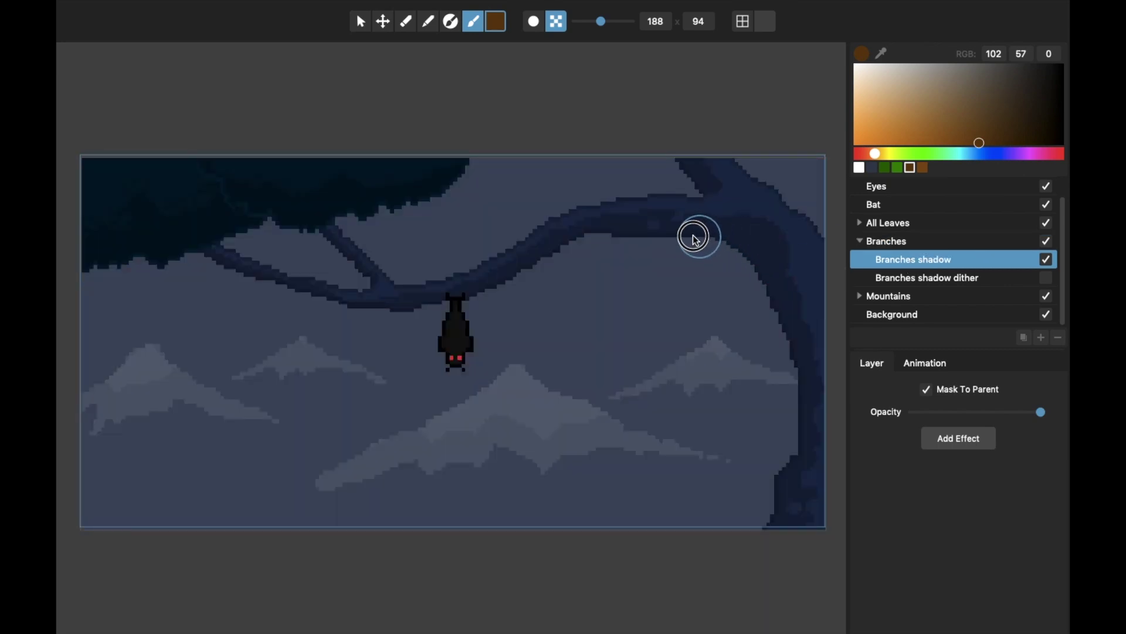
mouse_move(797, 354)
mouse_down()
mouse_move(807, 386)
mouse_move(798, 446)
mouse_move(784, 498)
mouse_move(757, 523)
mouse_up()
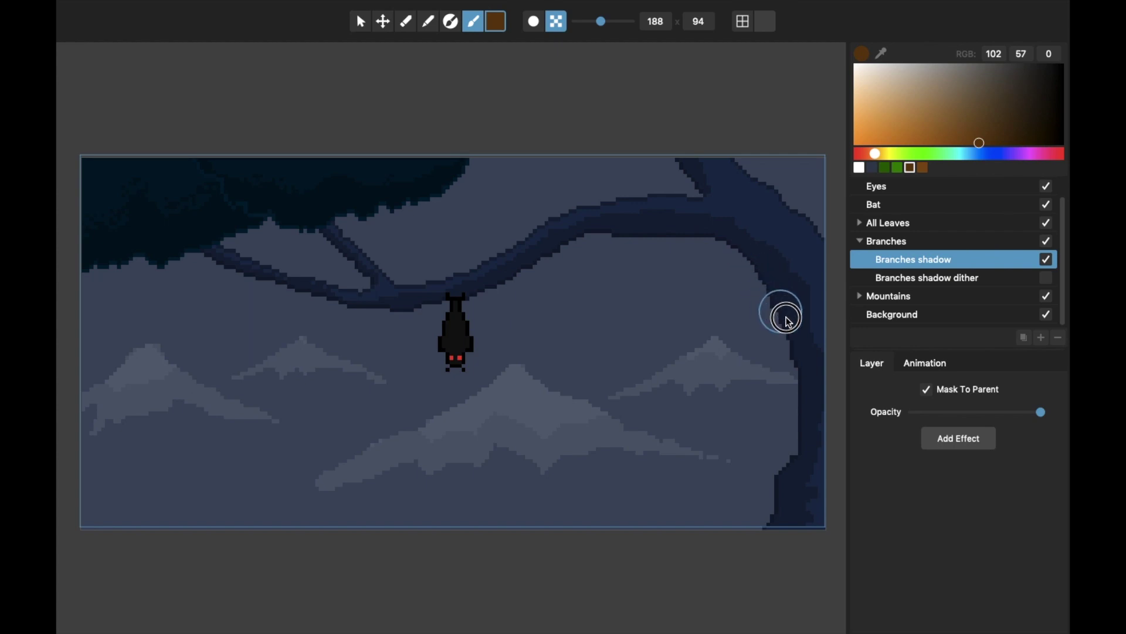
mouse_move(694, 237)
mouse_down()
mouse_move(625, 234)
mouse_move(558, 260)
mouse_up()
- Nudge the branch shadow layer slightly left and up with the Move tool
click(362, 24)
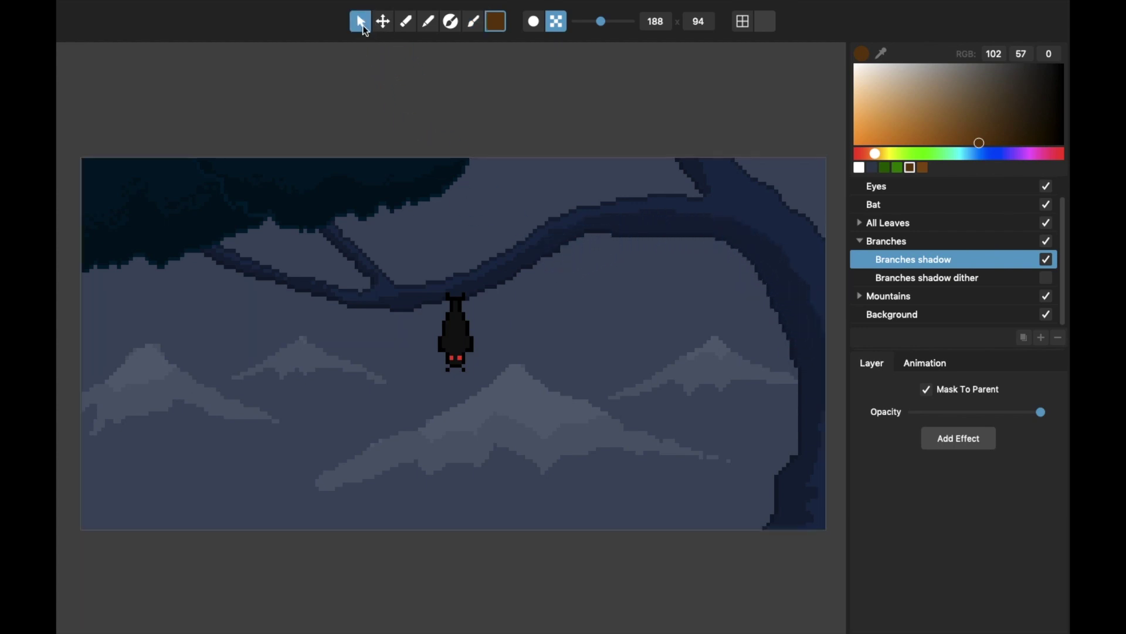
click(383, 22)
drag(611, 224, 613, 228)
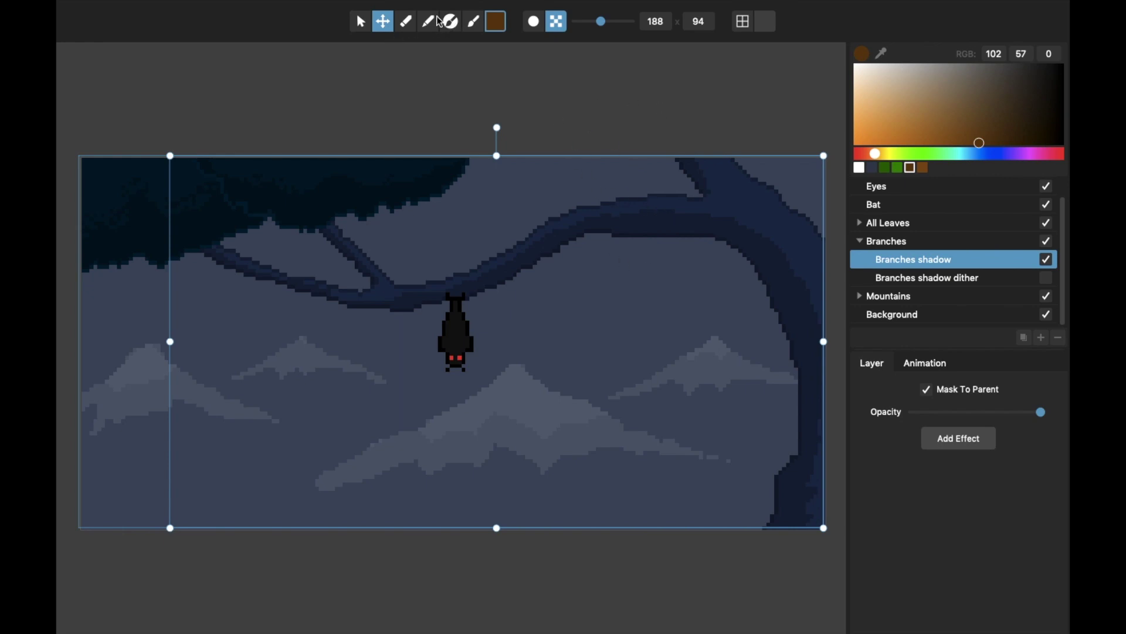
- Erase shadow along the upper branch and dab extra shadow onto the right branch
click(403, 22)
drag(631, 193, 769, 206)
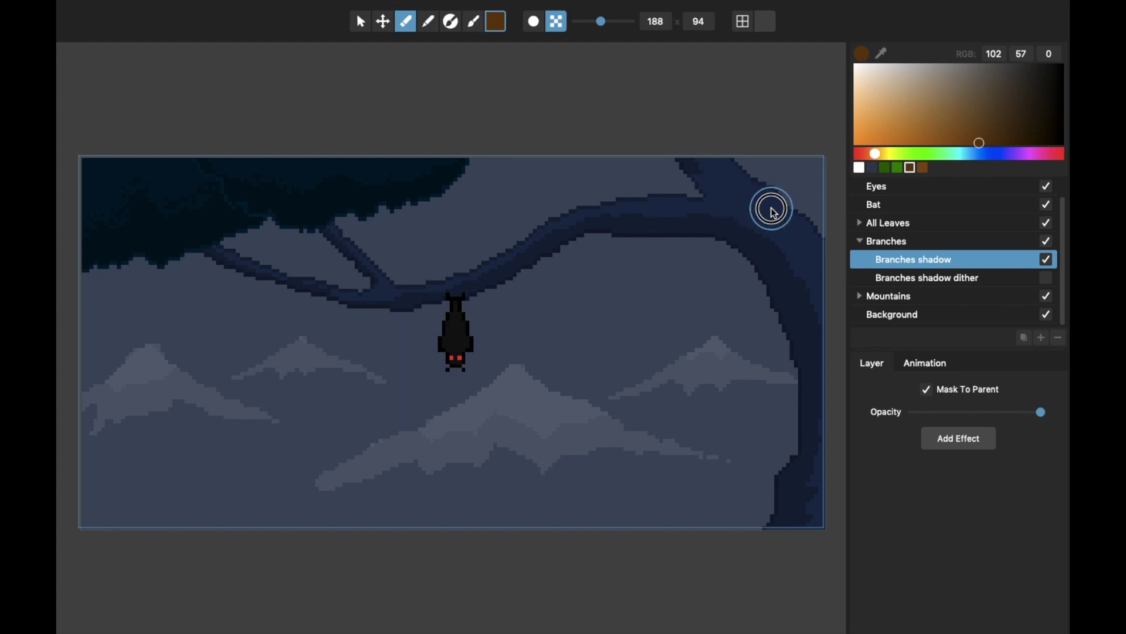
click(474, 22)
click(753, 255)
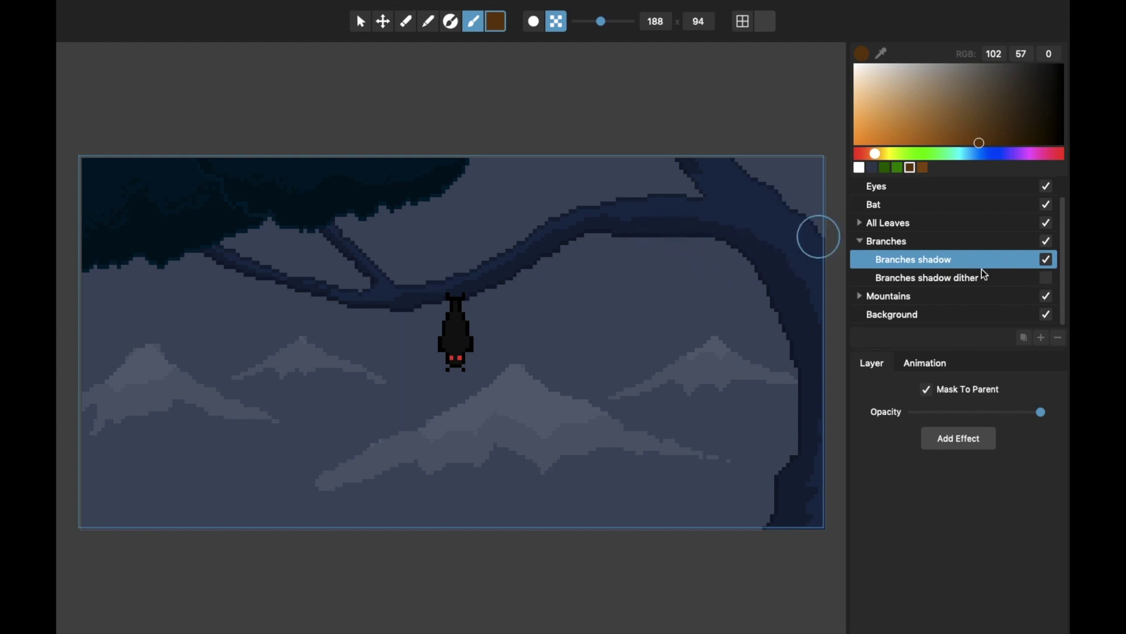
- Show and select the Branches shadow dither sublayer
click(361, 22)
click(919, 276)
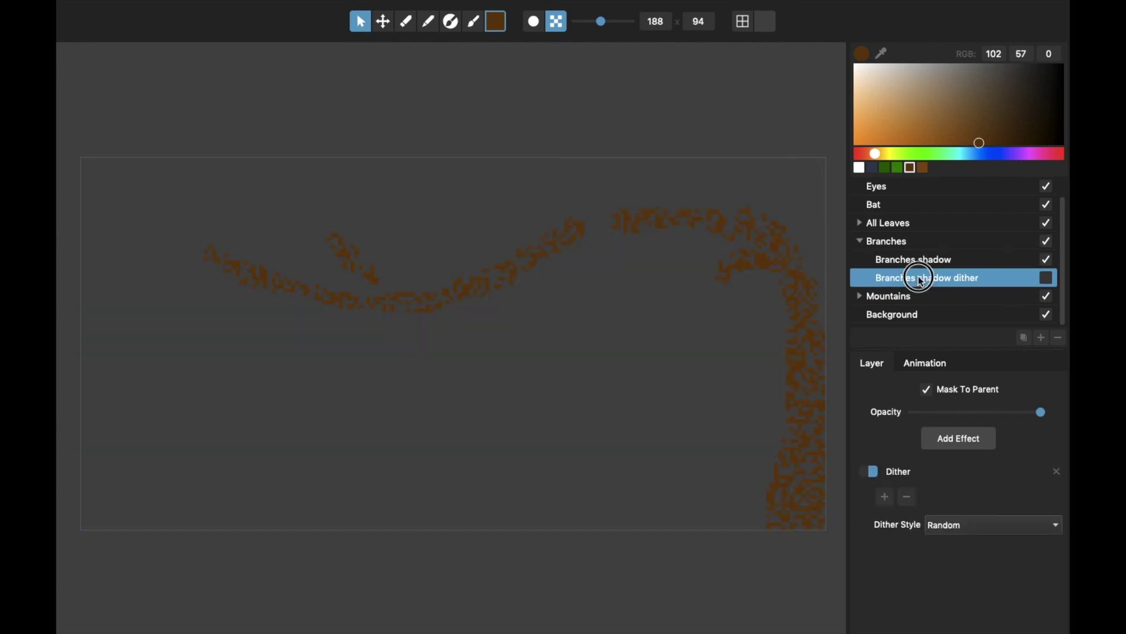
click(1047, 278)
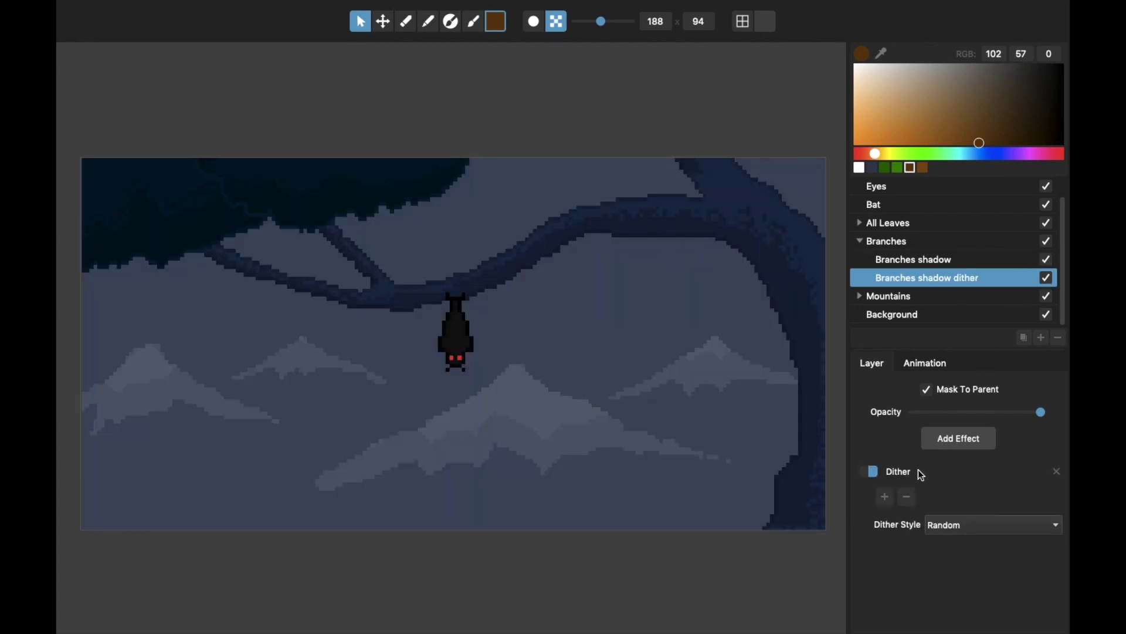
click(936, 259)
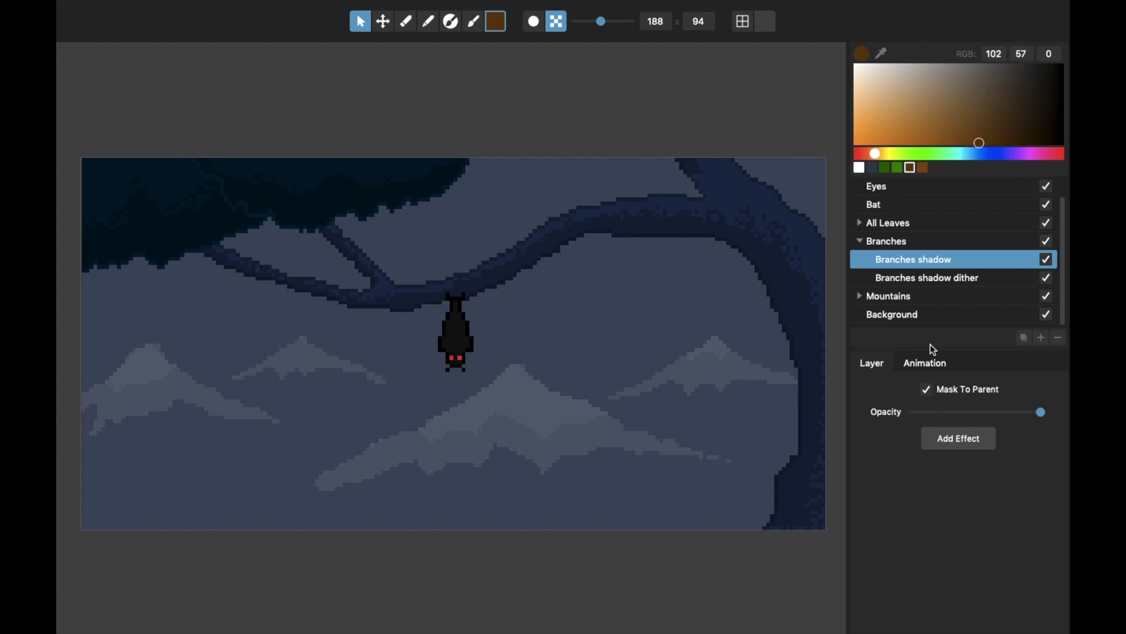
click(933, 279)
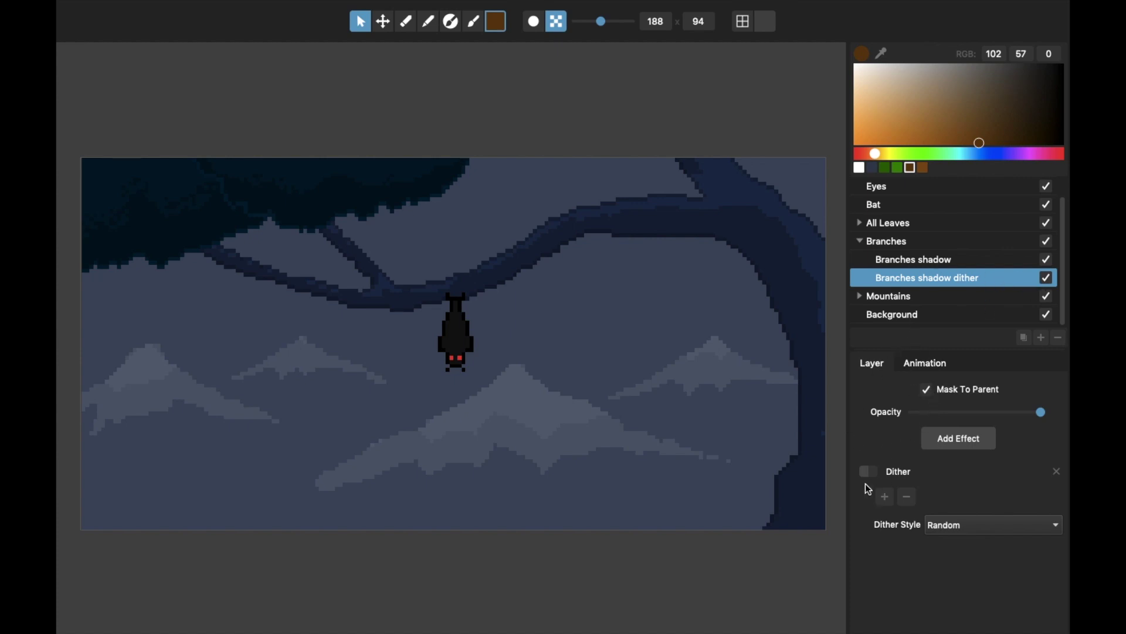
- Nudge the dither layer slightly and set its dither pattern to 50%
click(385, 23)
mouse_move(646, 227)
mouse_down()
mouse_move(649, 213)
mouse_move(657, 232)
mouse_move(649, 223)
mouse_up()
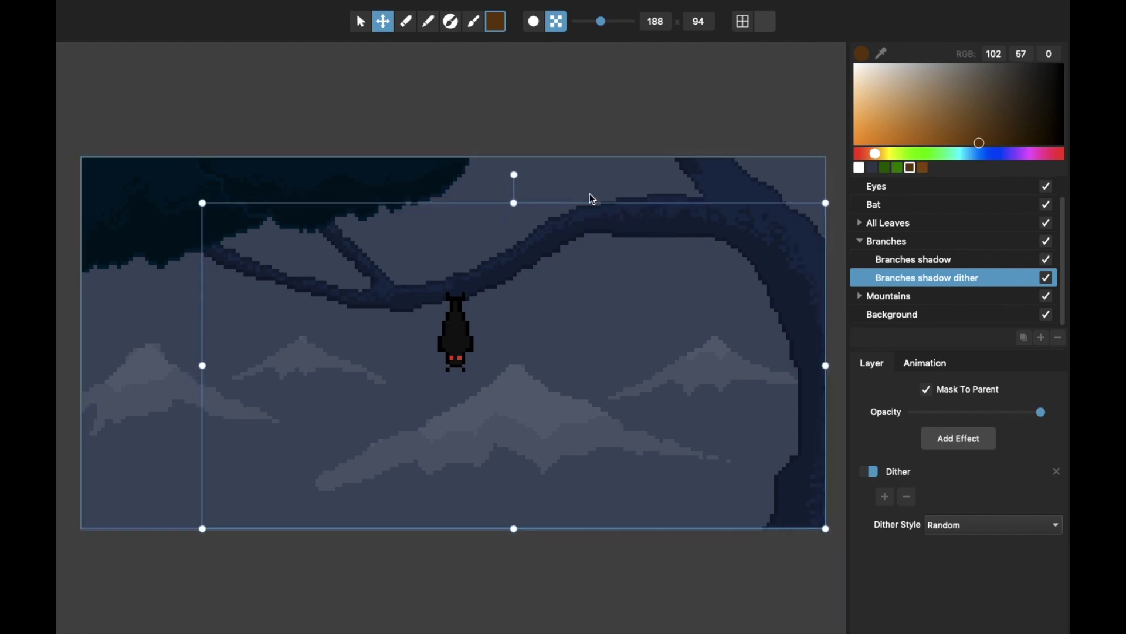
drag(763, 231, 765, 236)
click(973, 532)
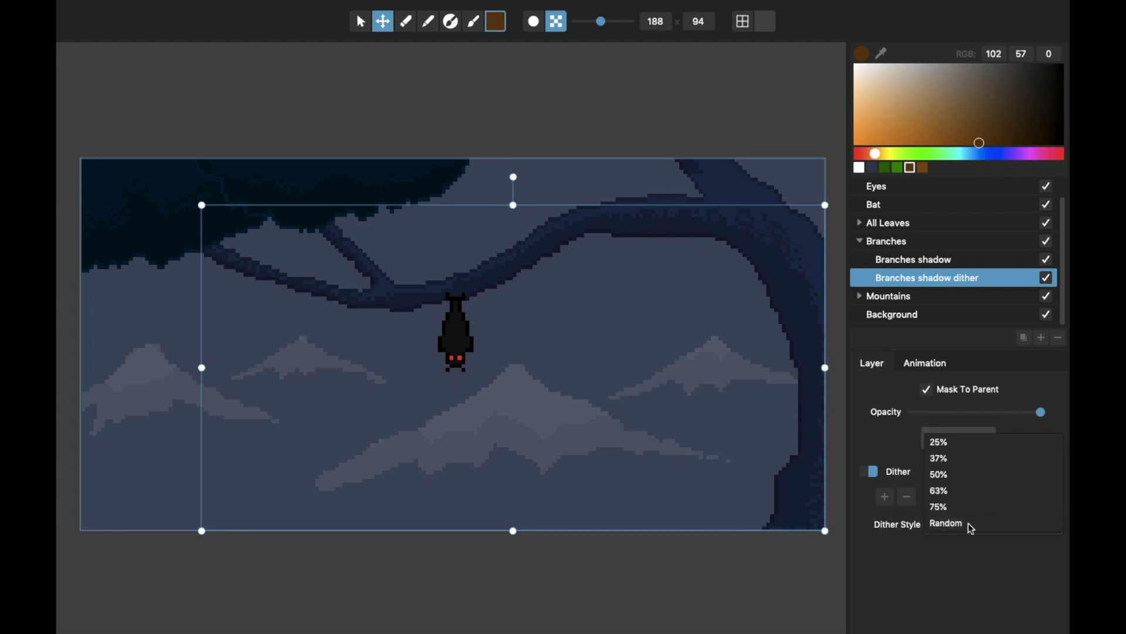
click(960, 474)
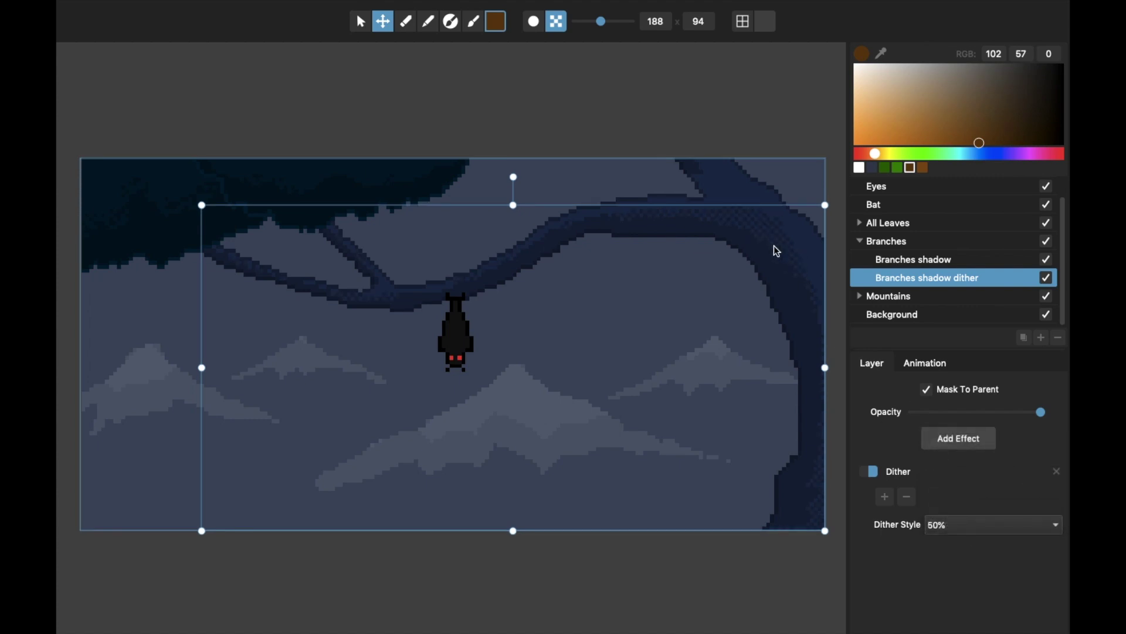
alt+click(893, 276)
- Repaint dither along the right part of the branch and the upper branch near the bat
click(470, 23)
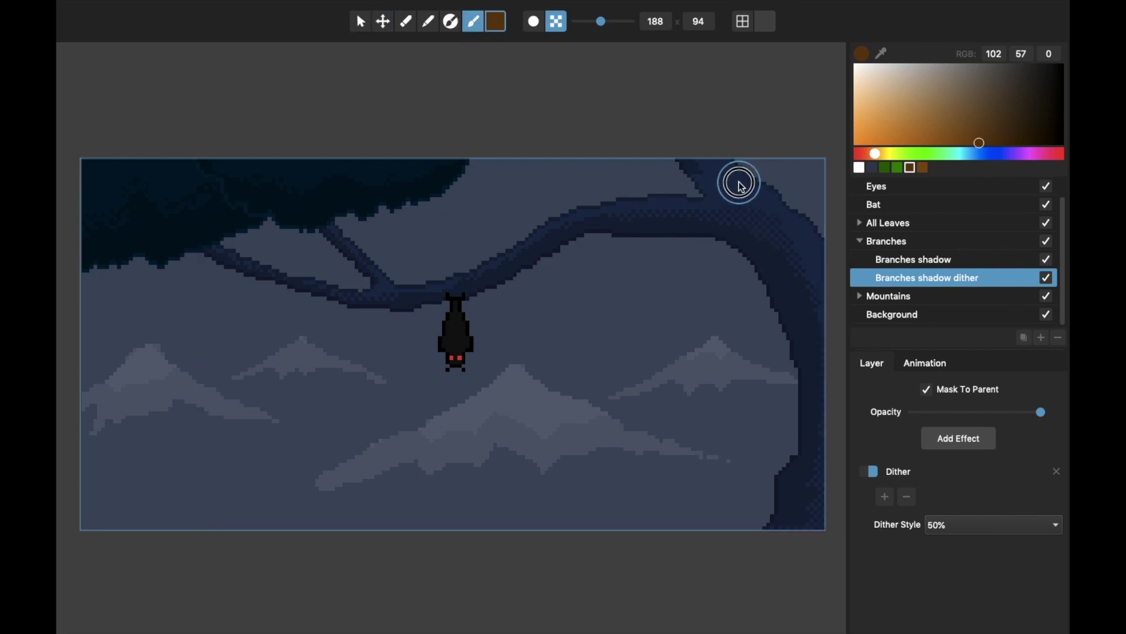
mouse_move(738, 183)
mouse_down()
mouse_move(794, 210)
mouse_move(731, 191)
mouse_move(712, 239)
mouse_move(742, 235)
mouse_move(788, 276)
mouse_move(815, 344)
mouse_move(795, 272)
mouse_move(782, 270)
mouse_up()
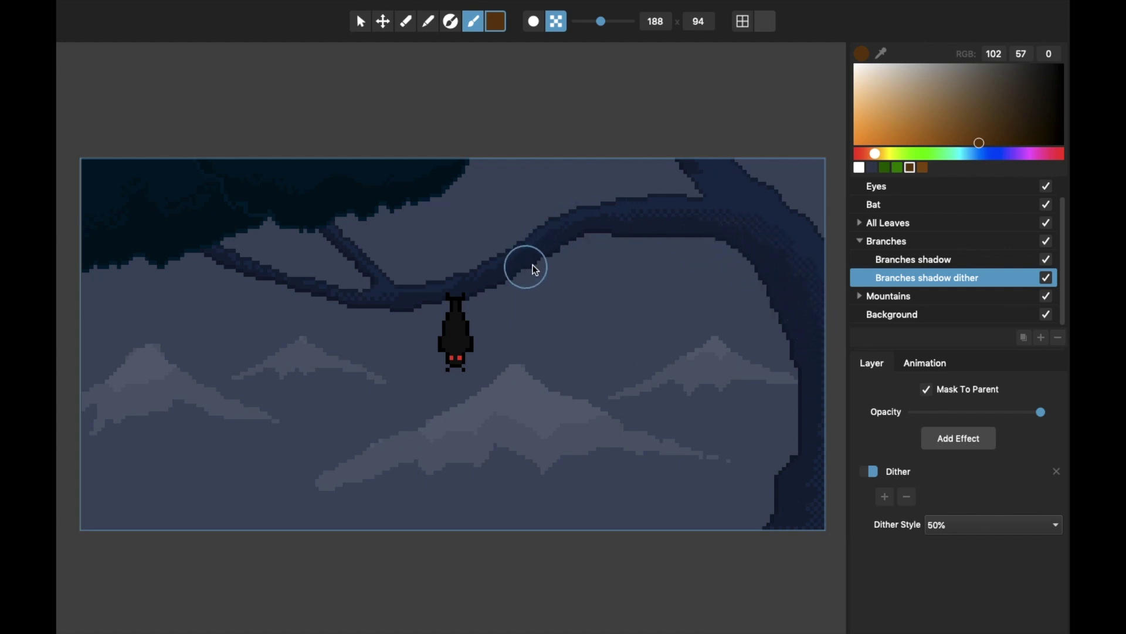
mouse_move(523, 264)
mouse_down()
mouse_move(575, 246)
mouse_move(400, 314)
mouse_up()
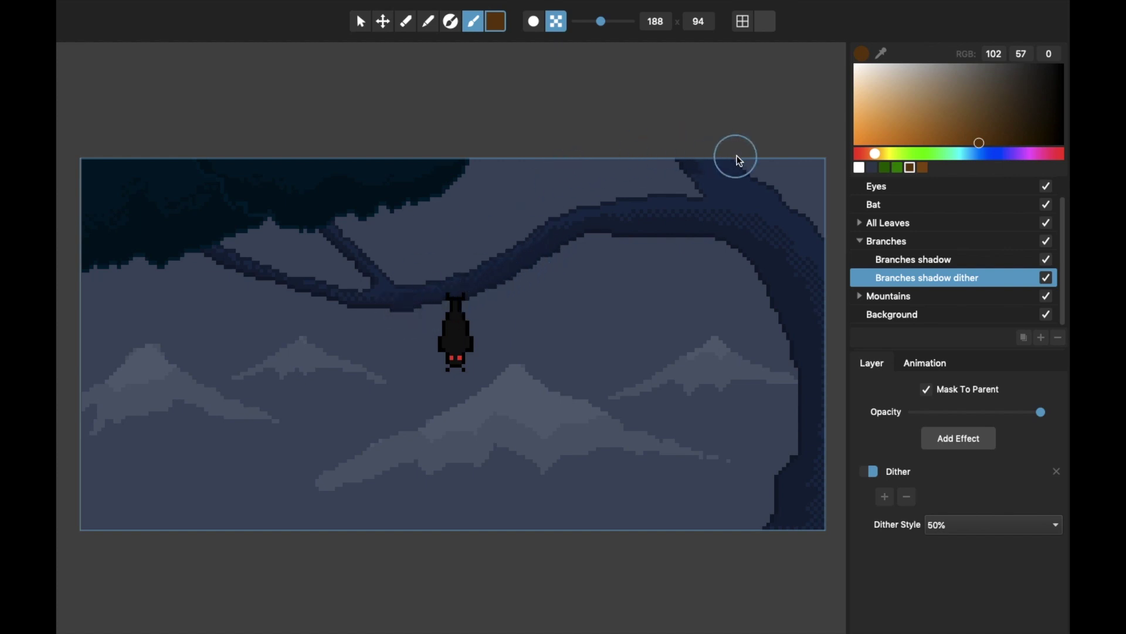
- Change the dither pattern to 37% and reselect the Branches shadow layer
click(962, 523)
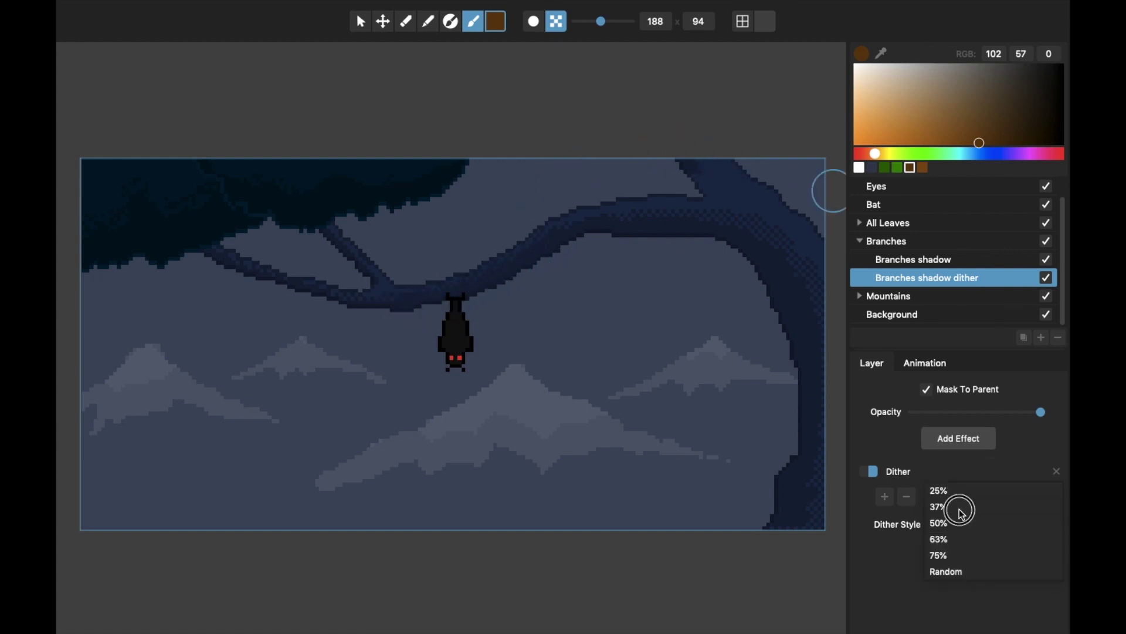
click(958, 505)
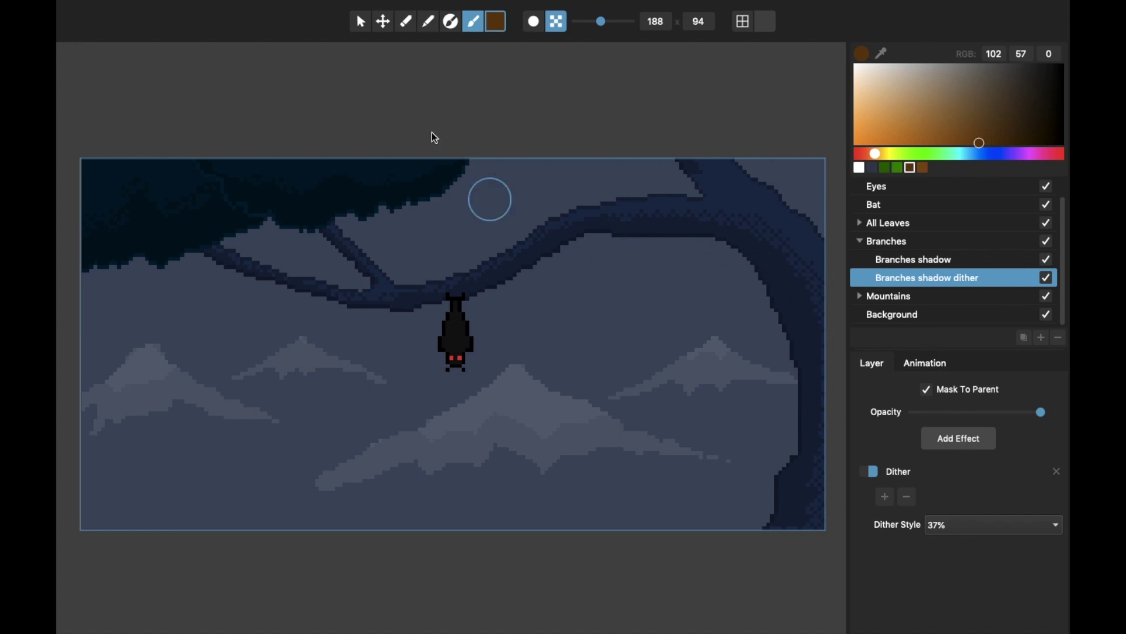
click(361, 23)
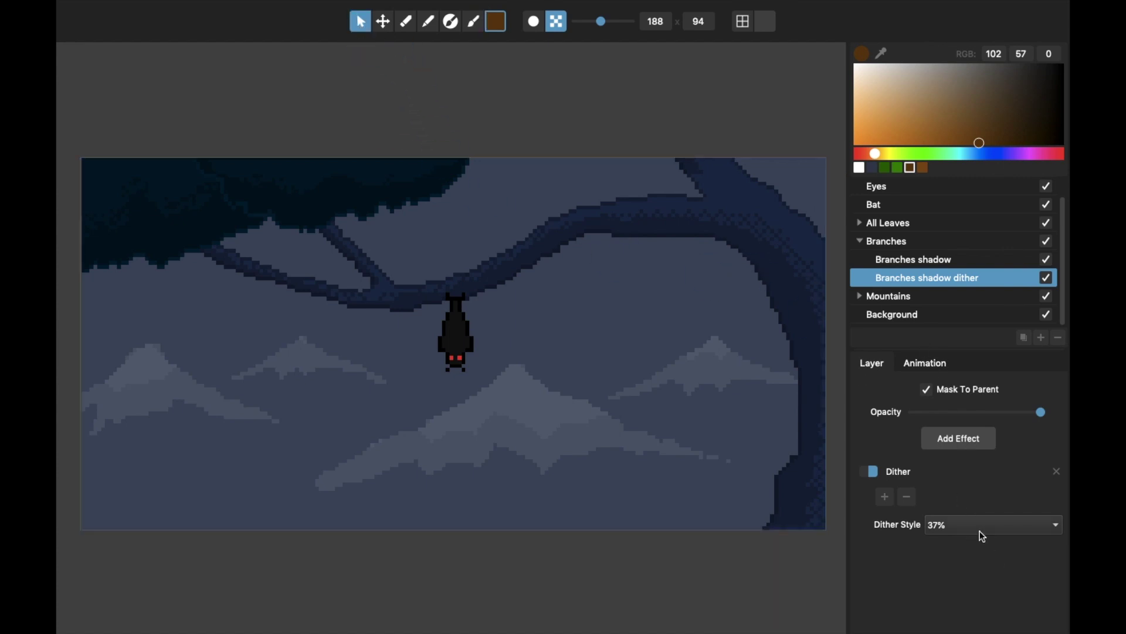
click(933, 262)
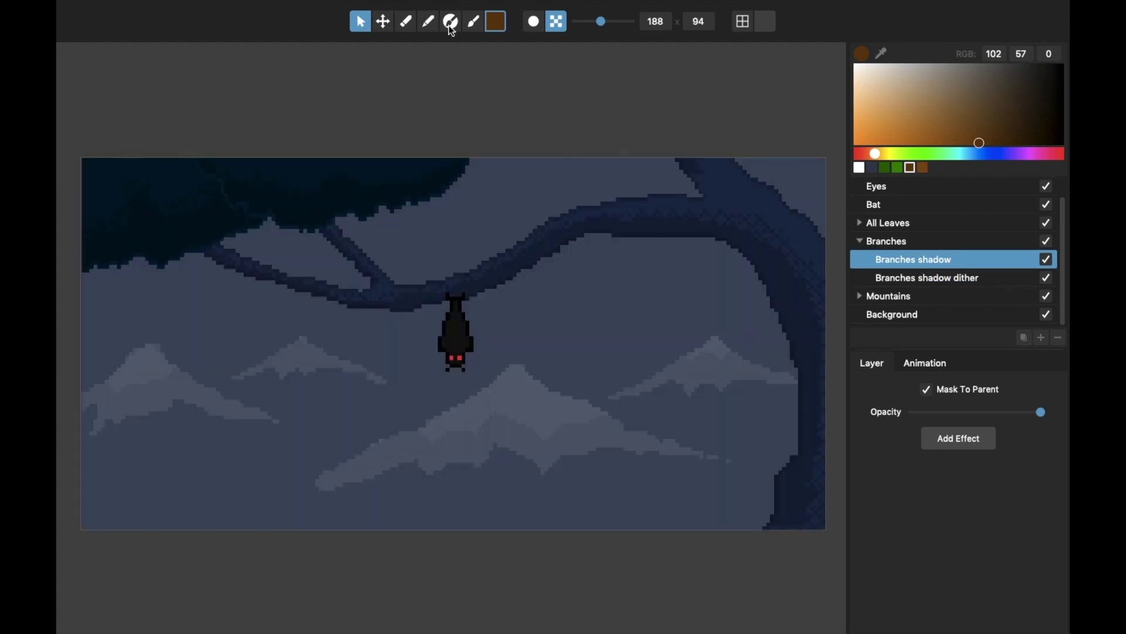
- Change the Branches shadow dither layer's style from 37% to Random
click(405, 22)
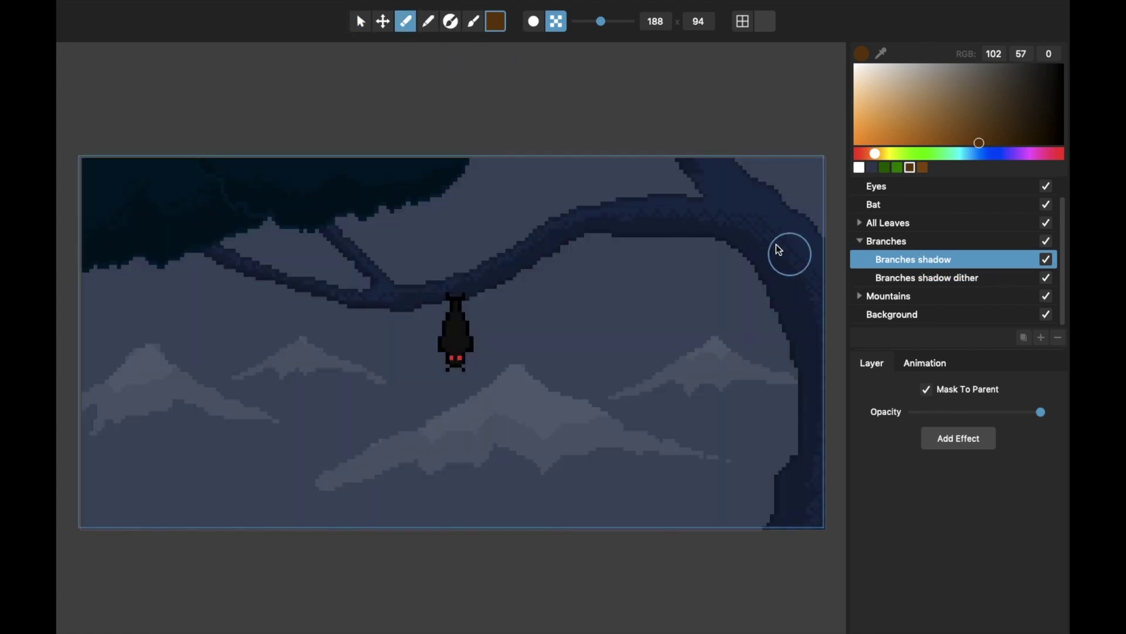
click(926, 276)
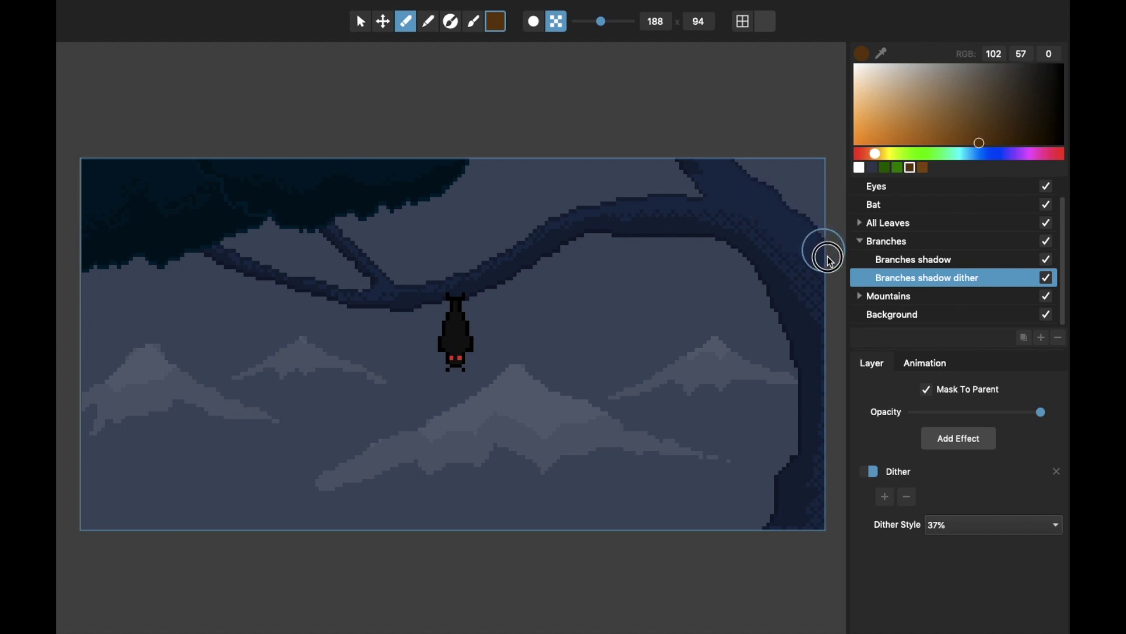
click(361, 22)
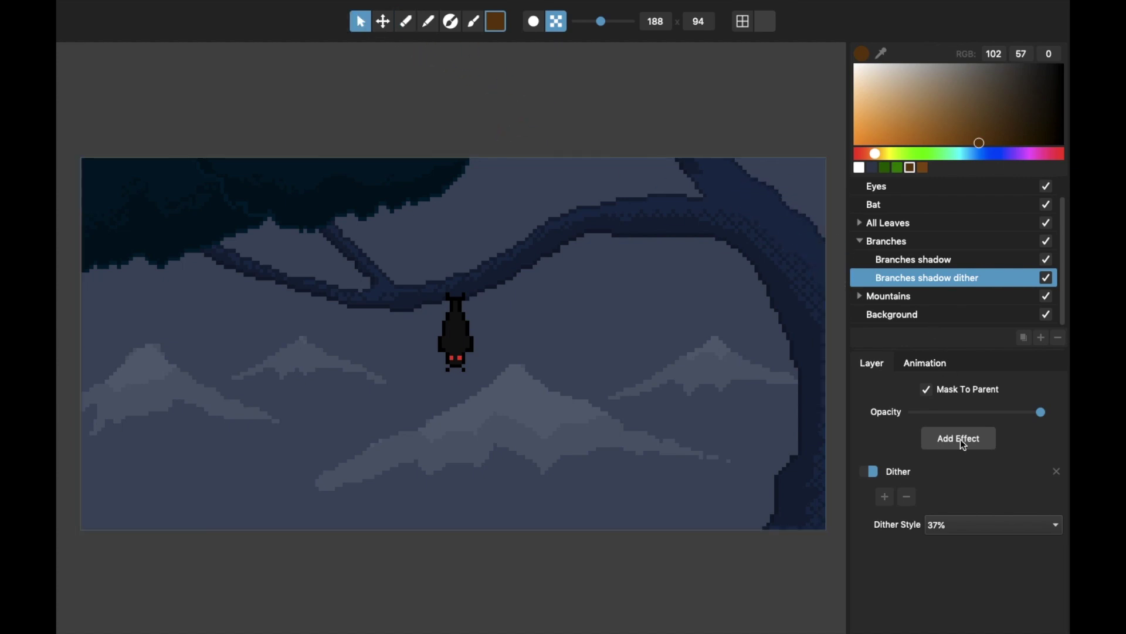
click(942, 258)
click(941, 276)
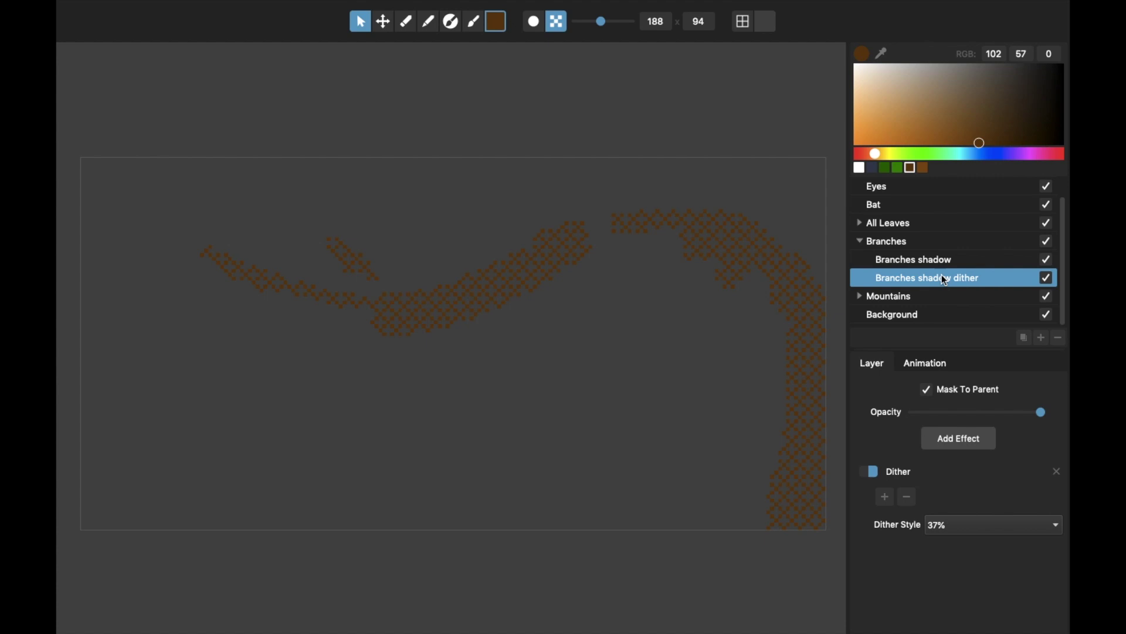
click(976, 538)
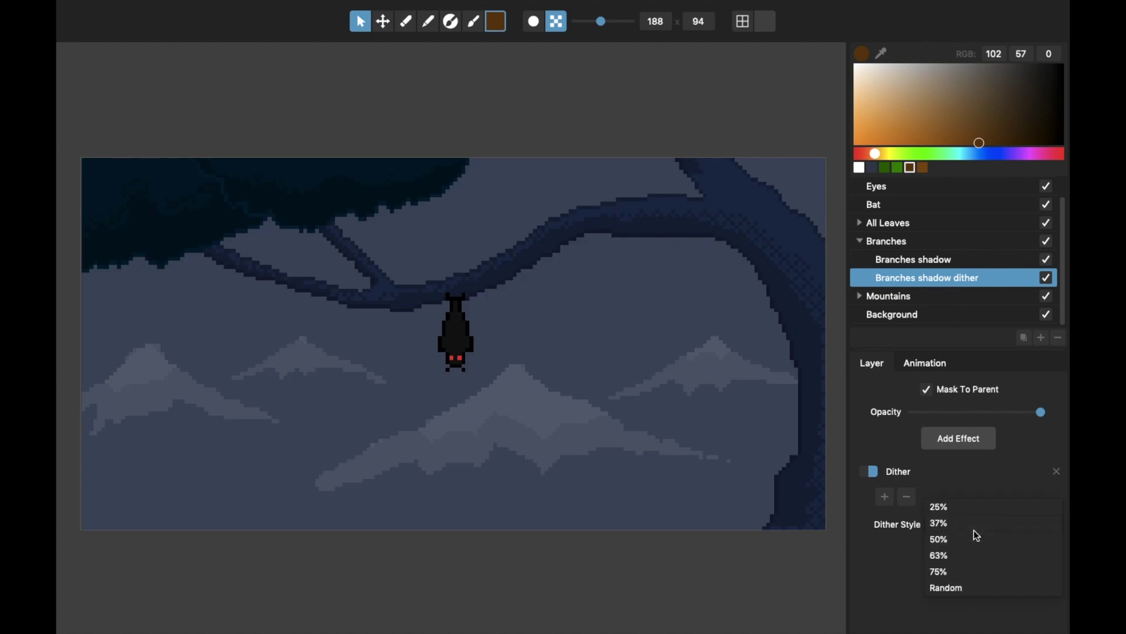
click(971, 589)
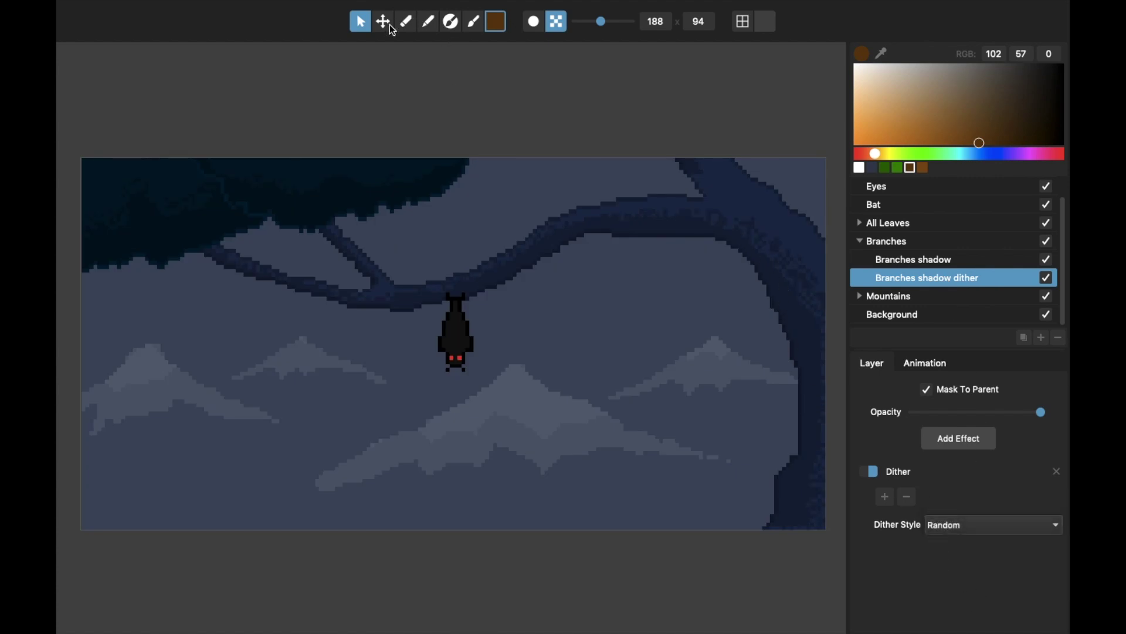
click(921, 248)
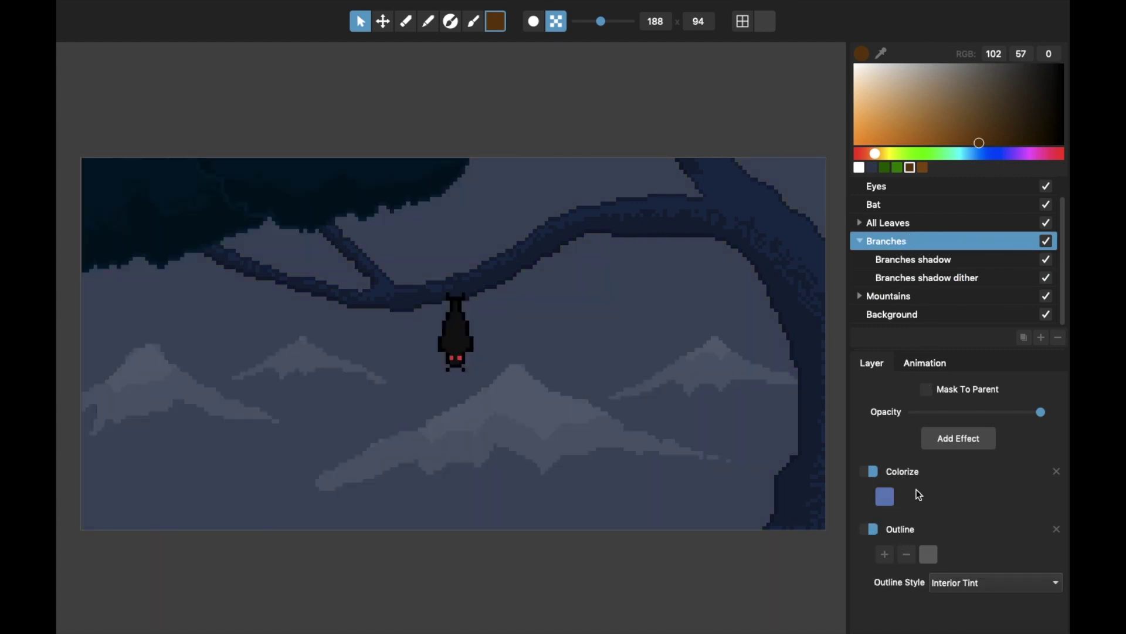
- Darken the Branches' blue Colorize tint and lighten its outline to light grey (RGB 161)
click(891, 503)
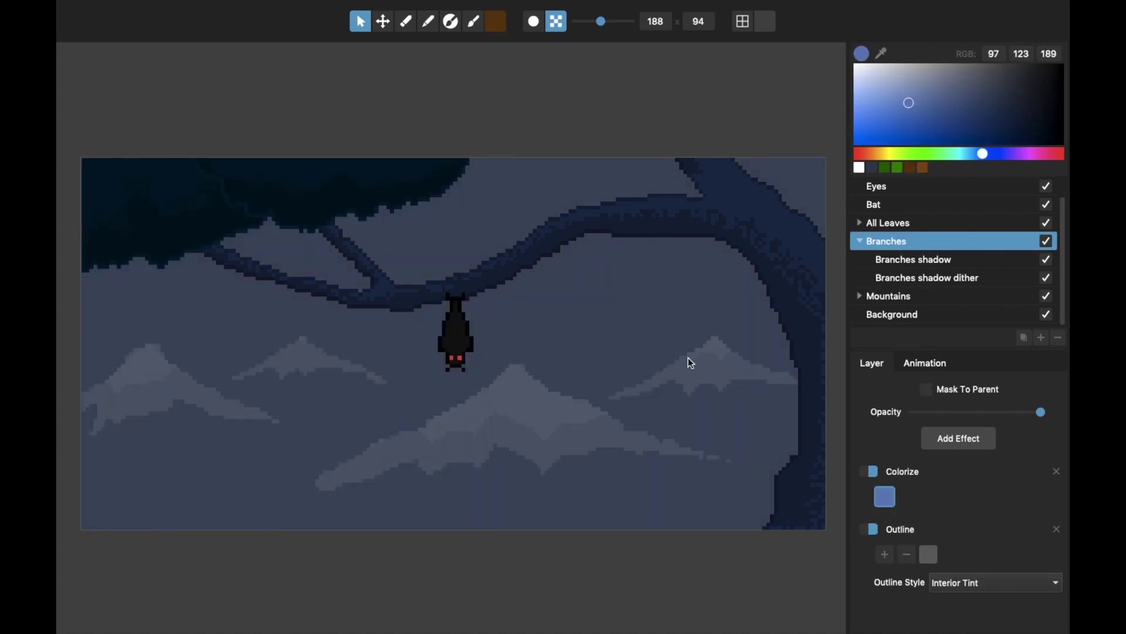
key(p)
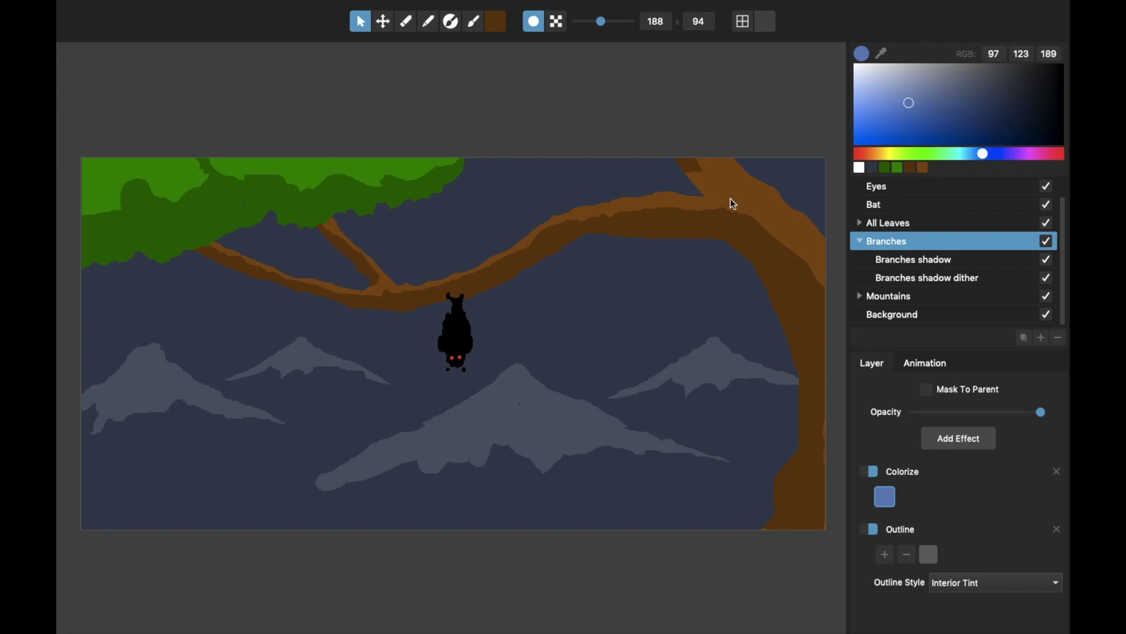
key(p)
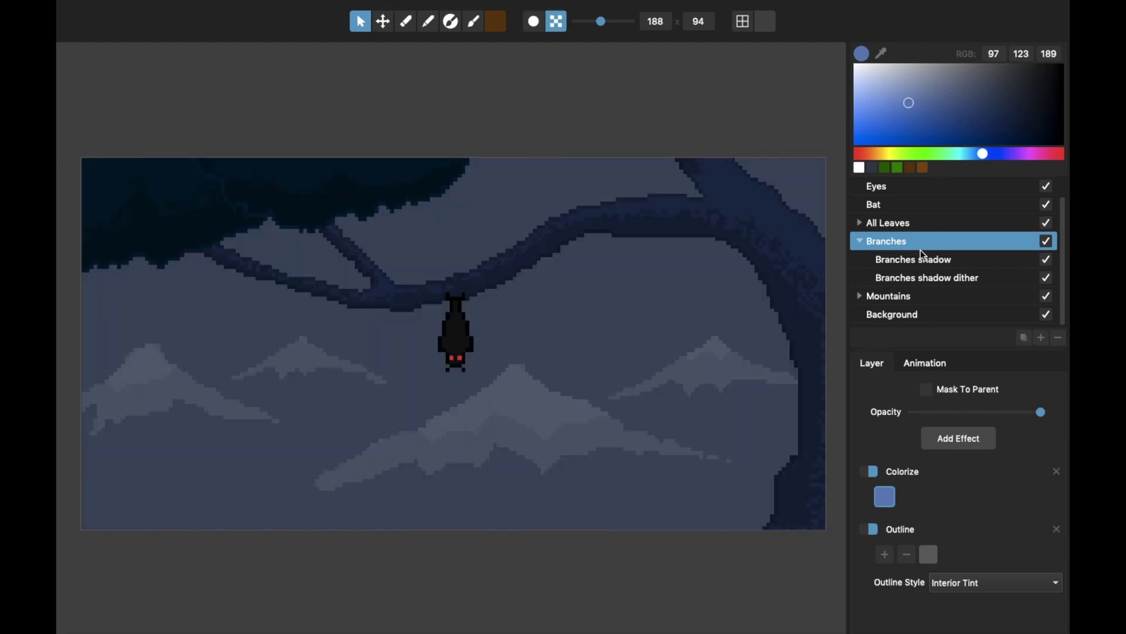
click(872, 472)
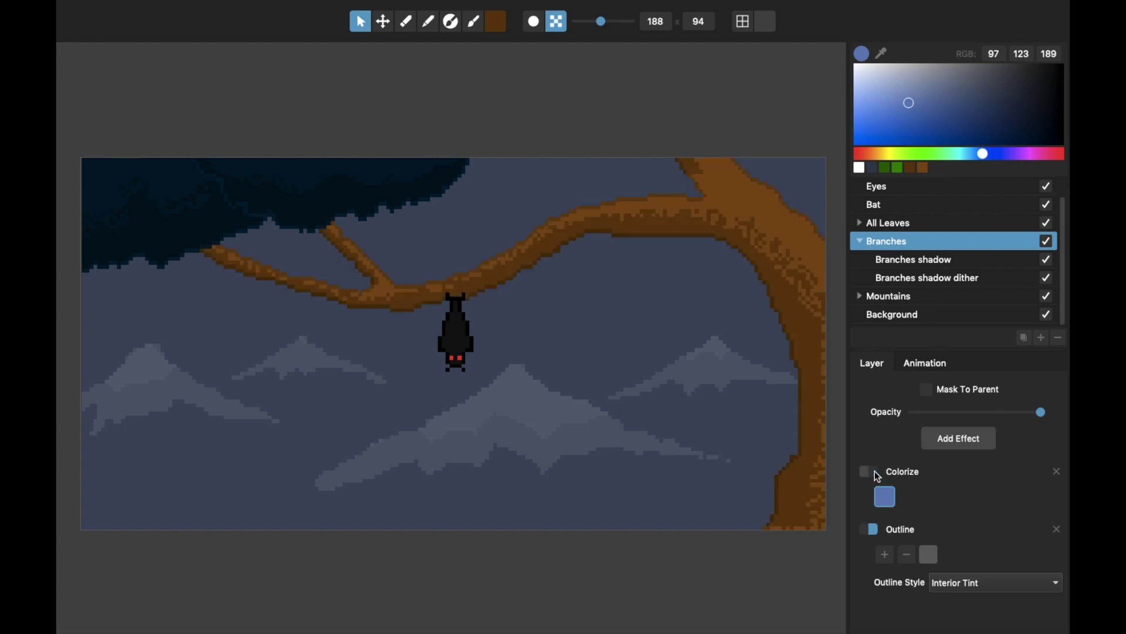
click(872, 473)
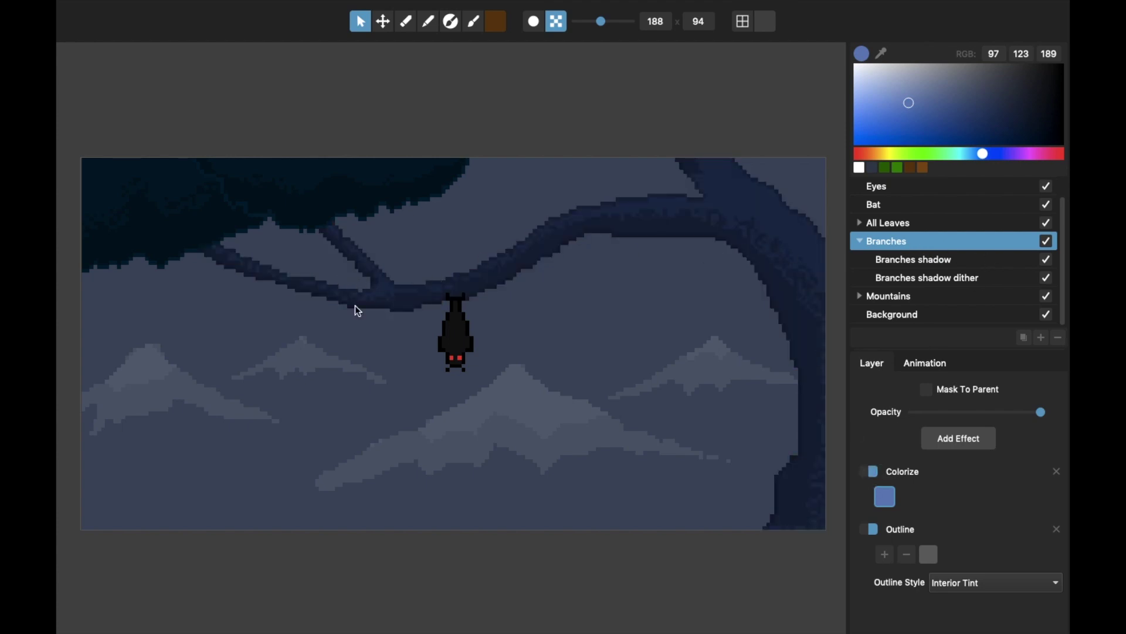
click(887, 497)
mouse_move(918, 104)
mouse_down()
mouse_move(907, 100)
mouse_move(963, 111)
mouse_move(853, 81)
mouse_move(941, 128)
mouse_move(1048, 106)
mouse_move(935, 100)
mouse_move(998, 117)
mouse_move(890, 80)
mouse_move(968, 121)
mouse_move(935, 110)
mouse_up()
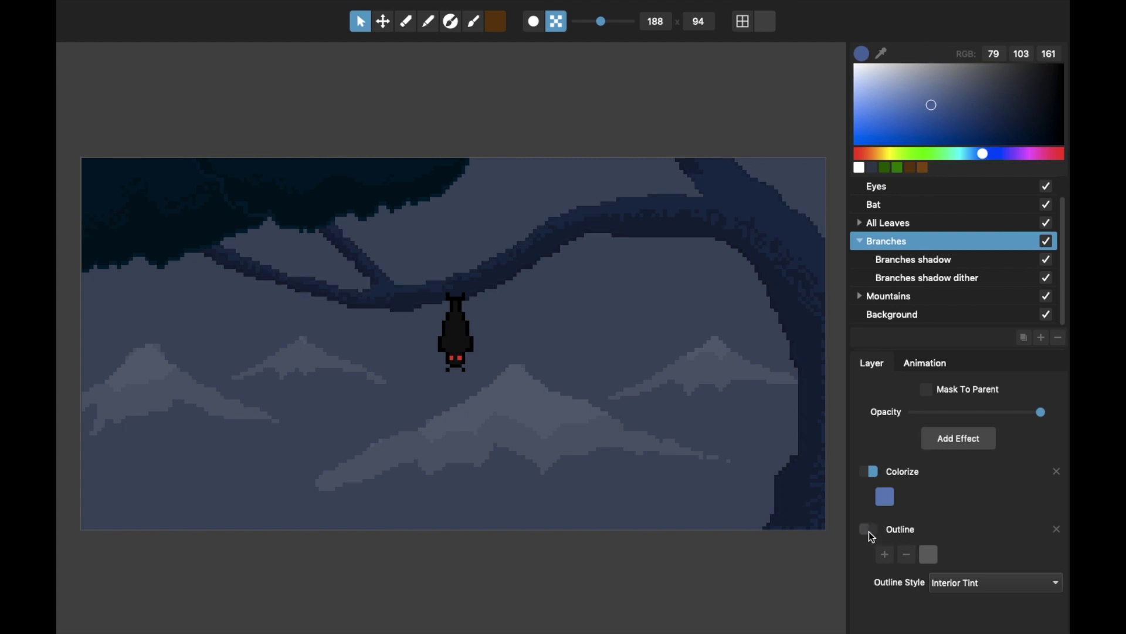
click(931, 557)
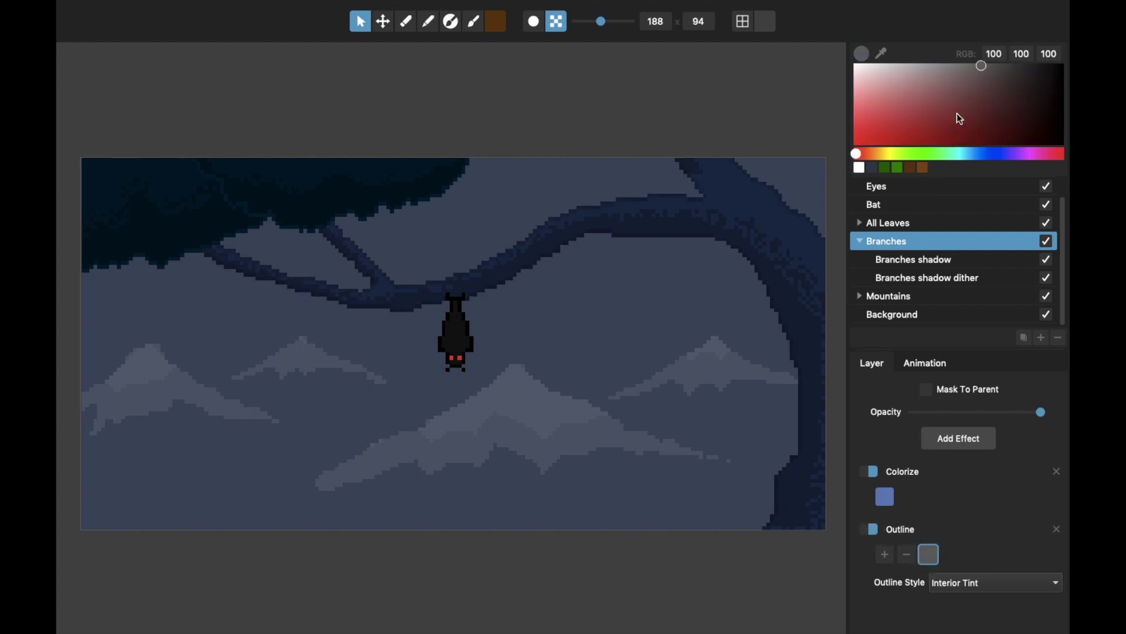
drag(983, 75, 933, 40)
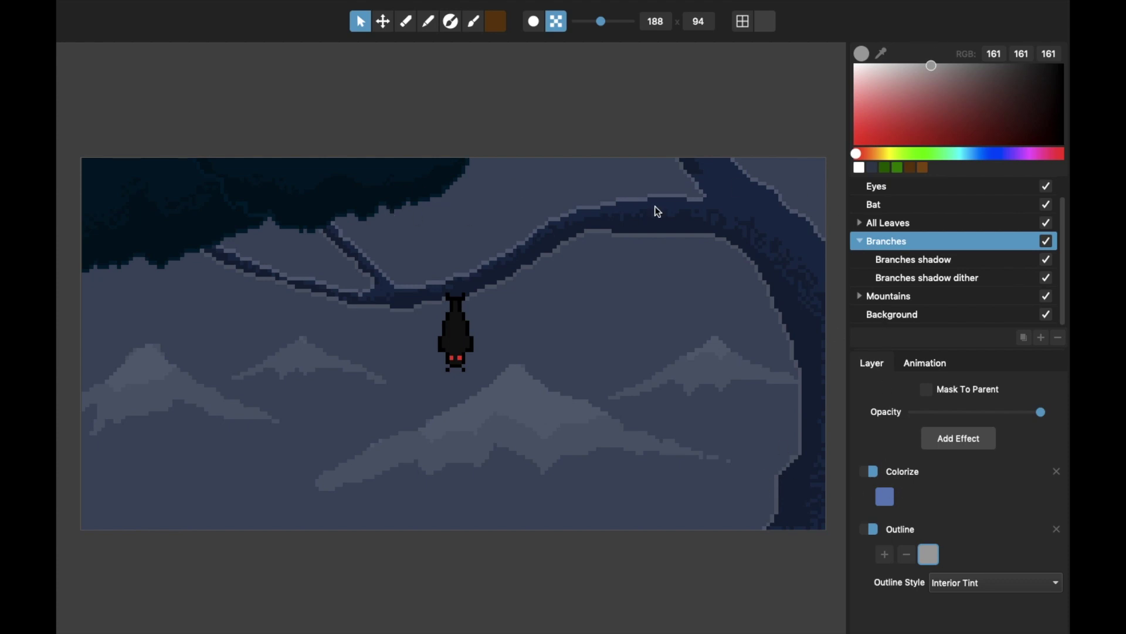
- Expand the All Leaves group and compare its two Leaves layers
click(861, 240)
click(866, 242)
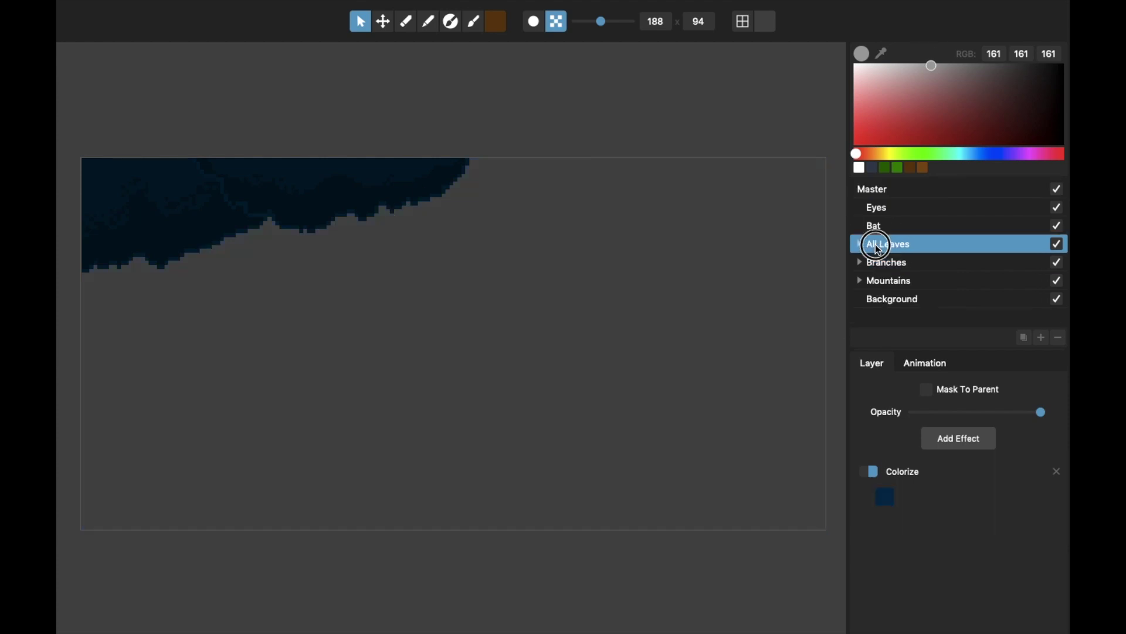
click(860, 244)
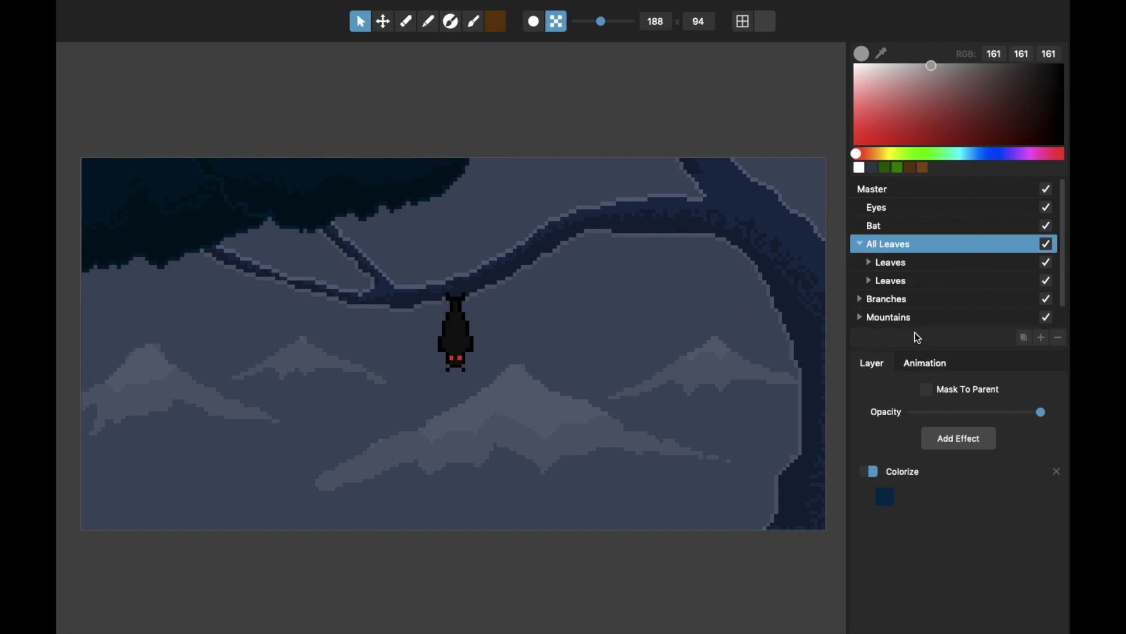
click(887, 261)
click(888, 281)
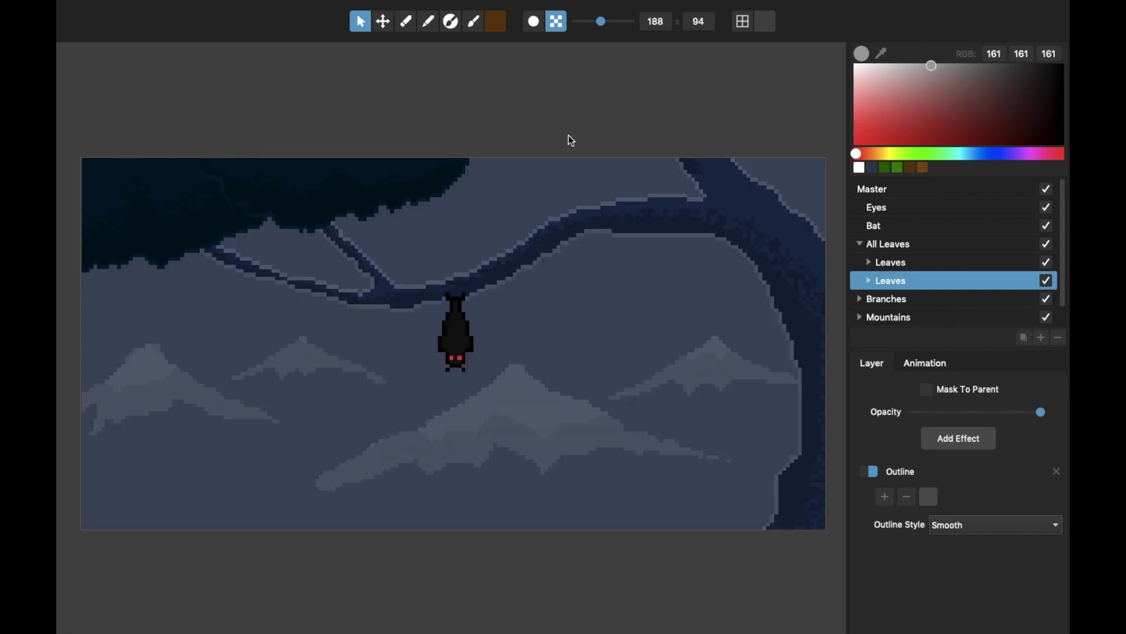
click(907, 262)
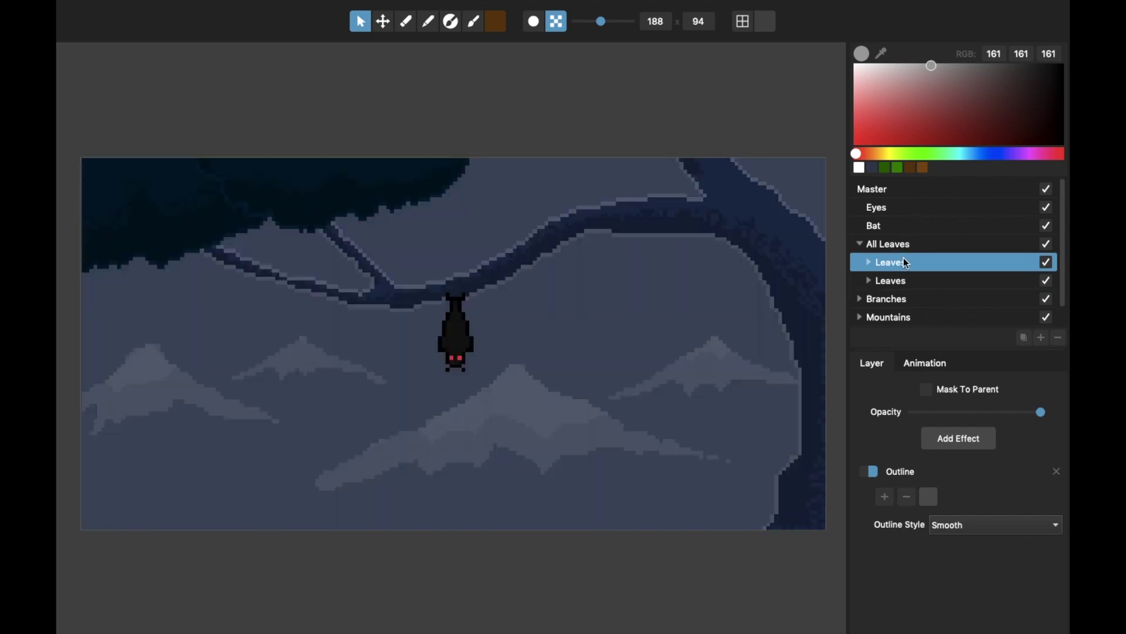
click(901, 279)
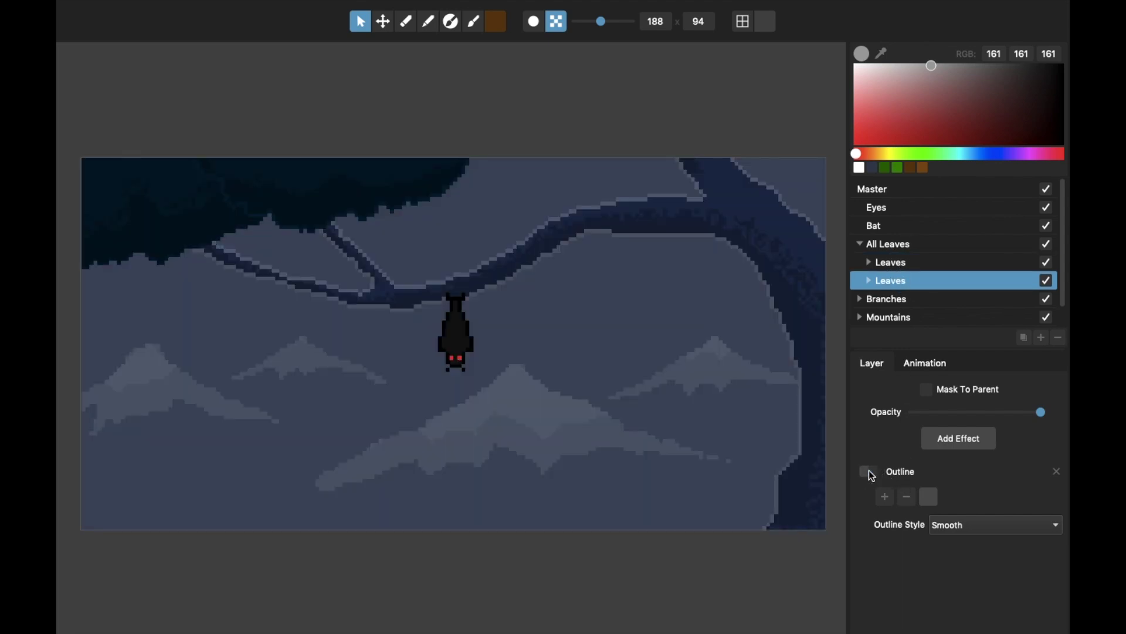
click(910, 268)
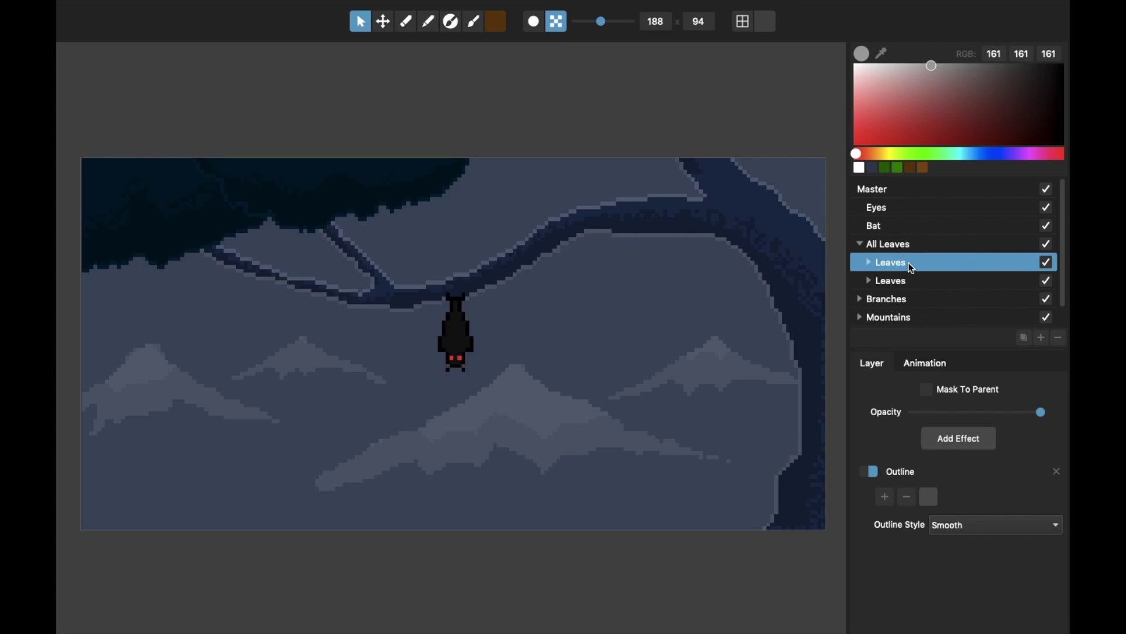
- Lighten the first Leaves layer's Smooth outline colour to a paler grey
click(931, 498)
drag(994, 72, 955, 25)
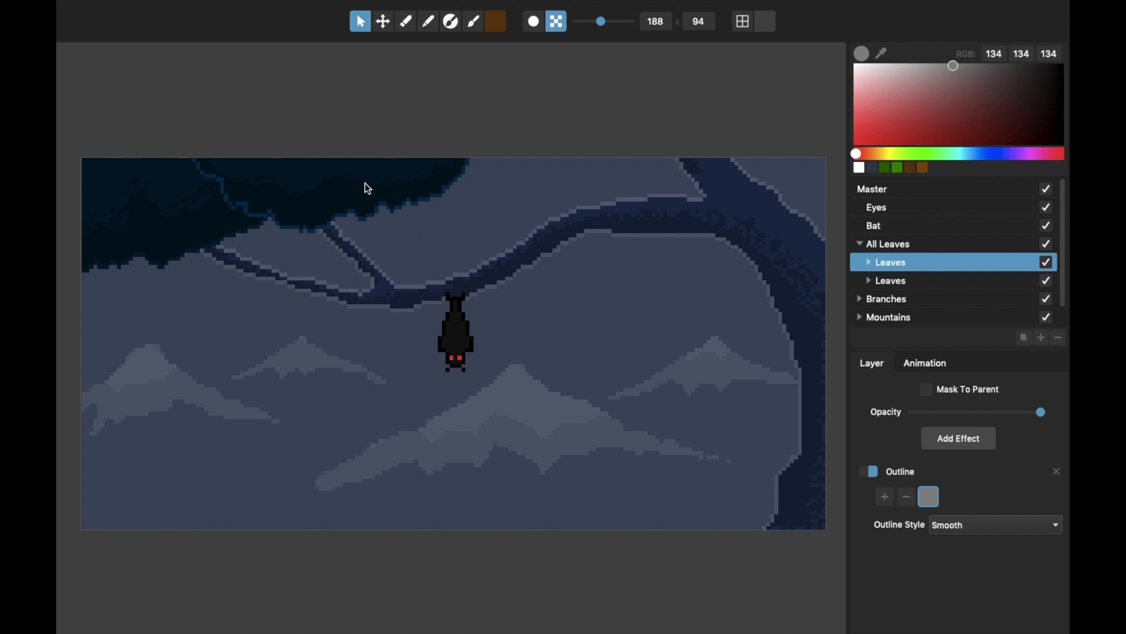
click(929, 282)
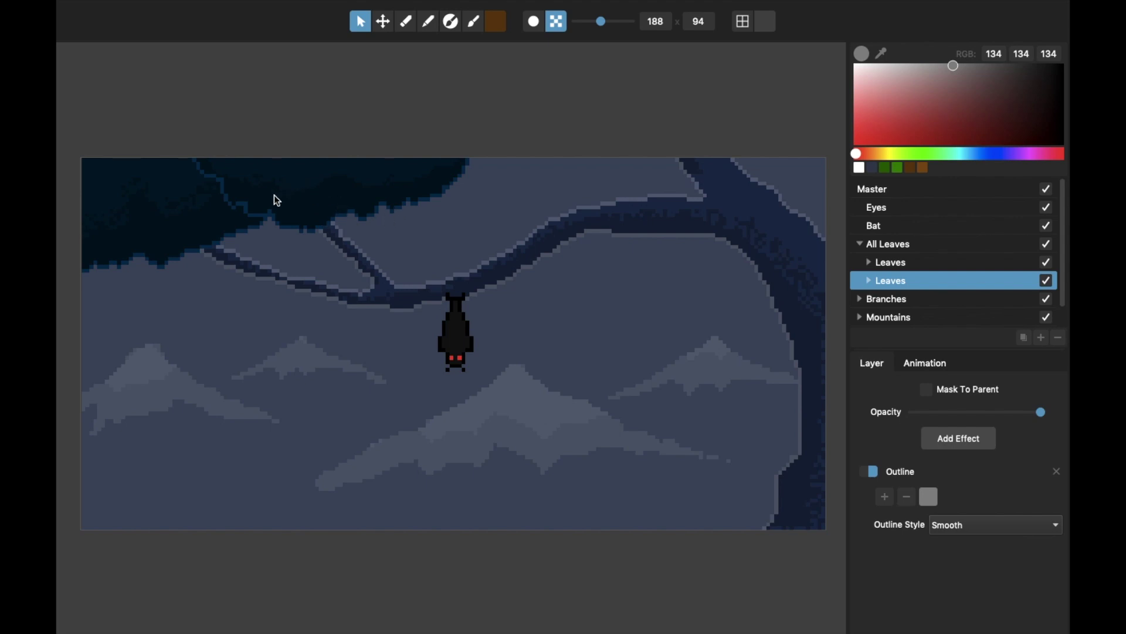
key(Up)
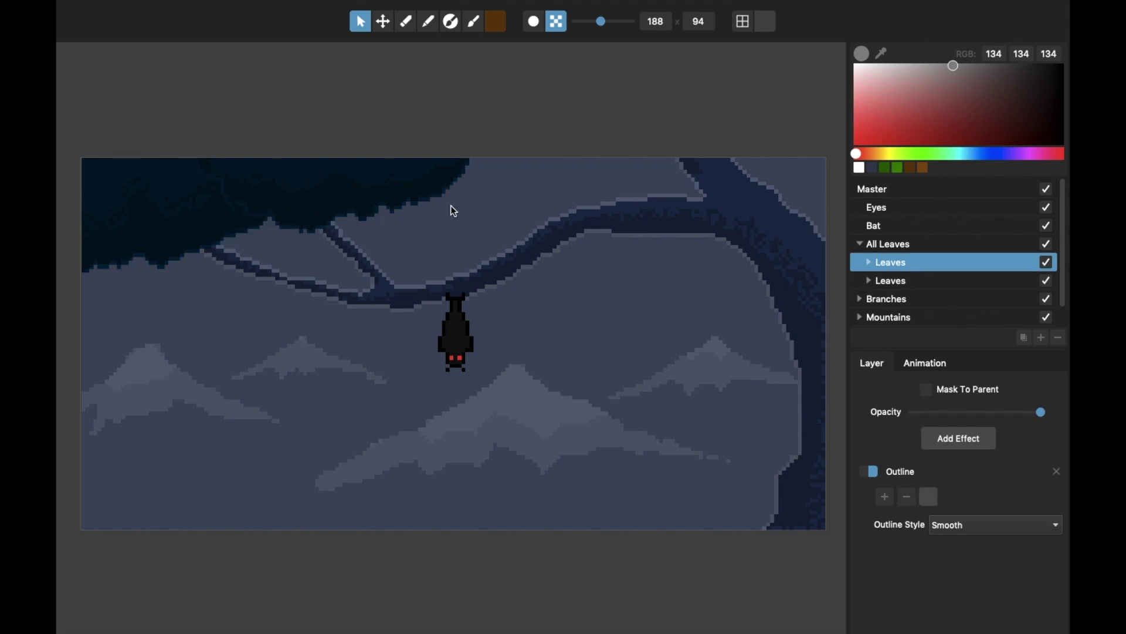
- Move the Shadow layer inside the first Leaves group lower and slightly right
click(870, 264)
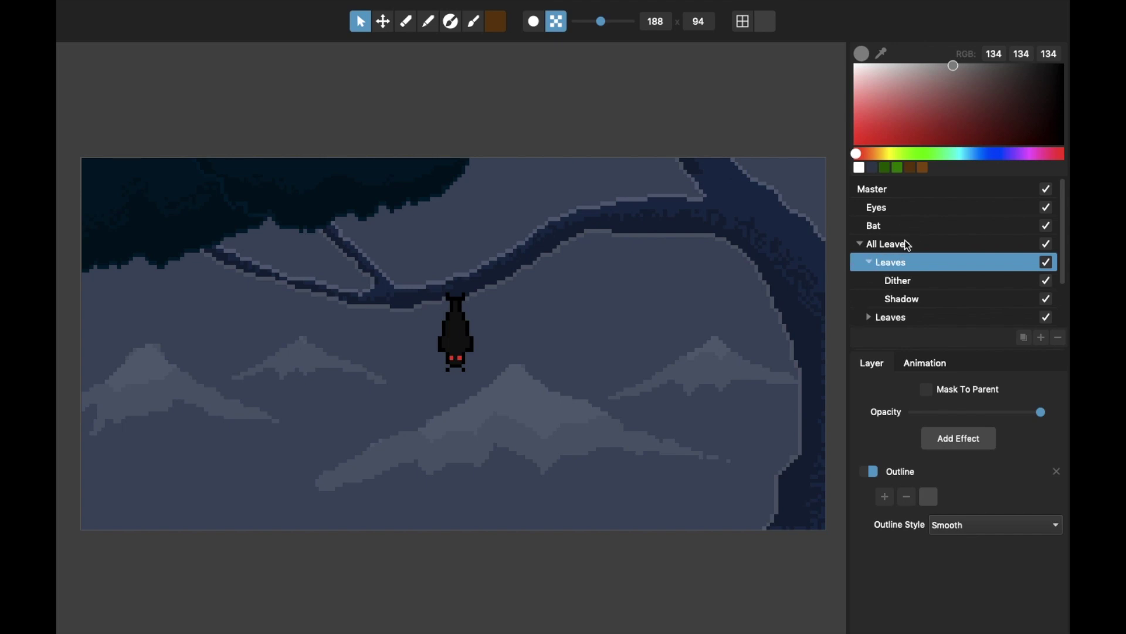
scroll(870, 257, down, 1)
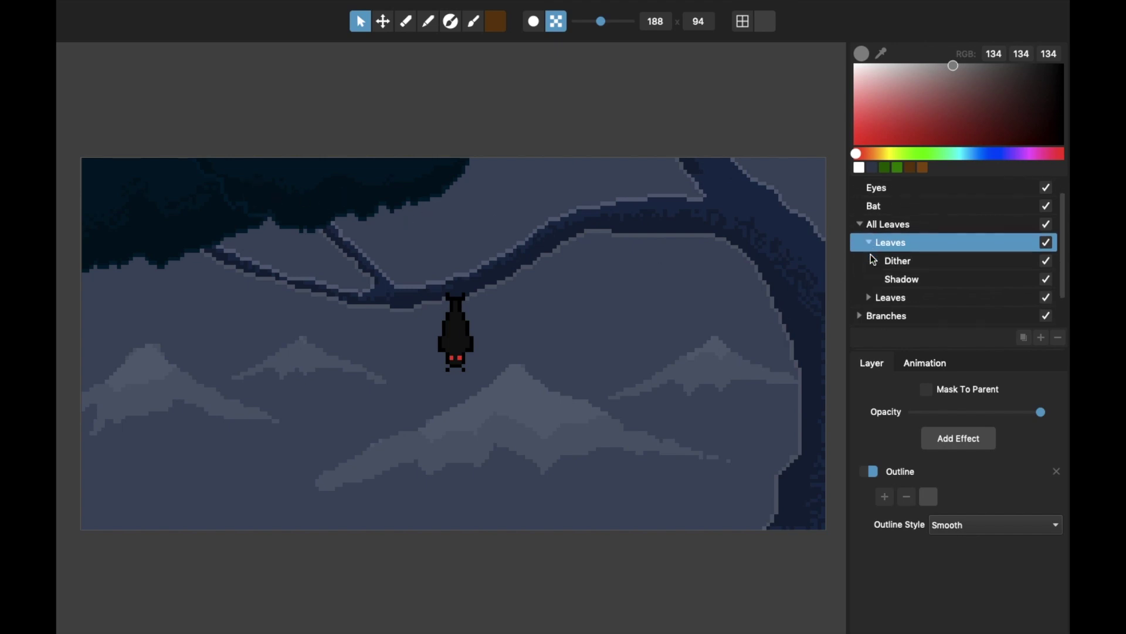
click(908, 275)
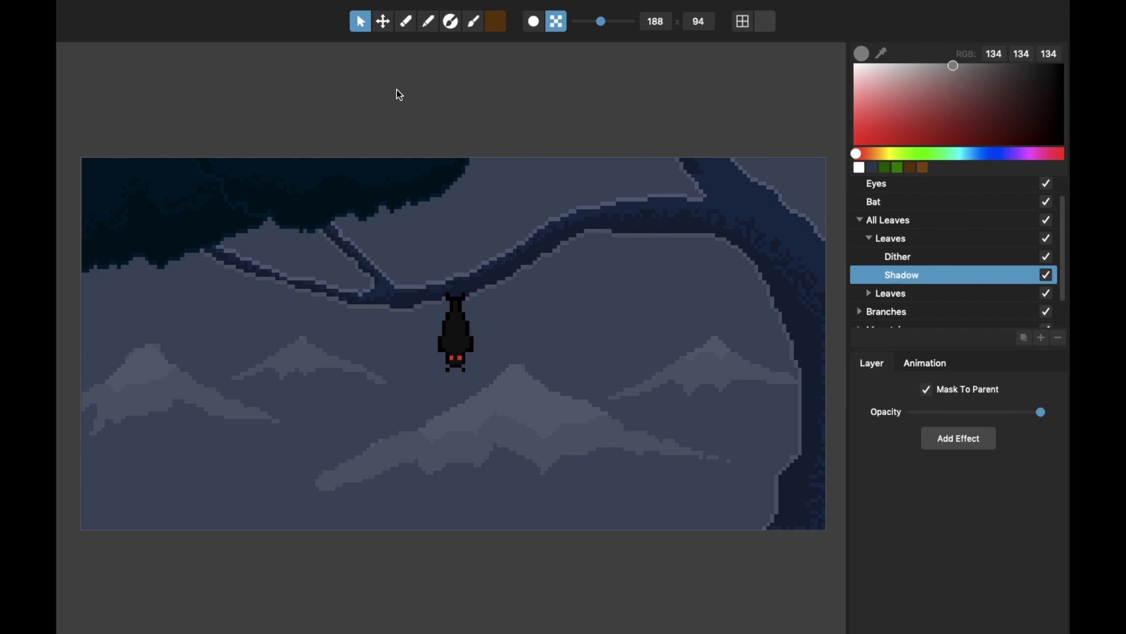
click(907, 280)
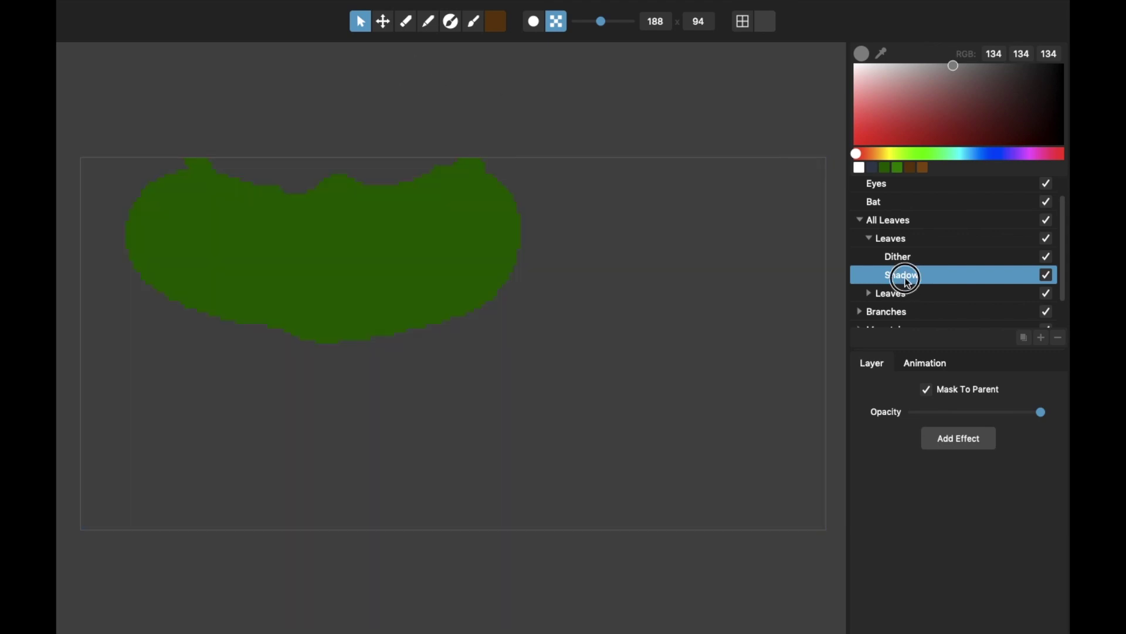
click(383, 22)
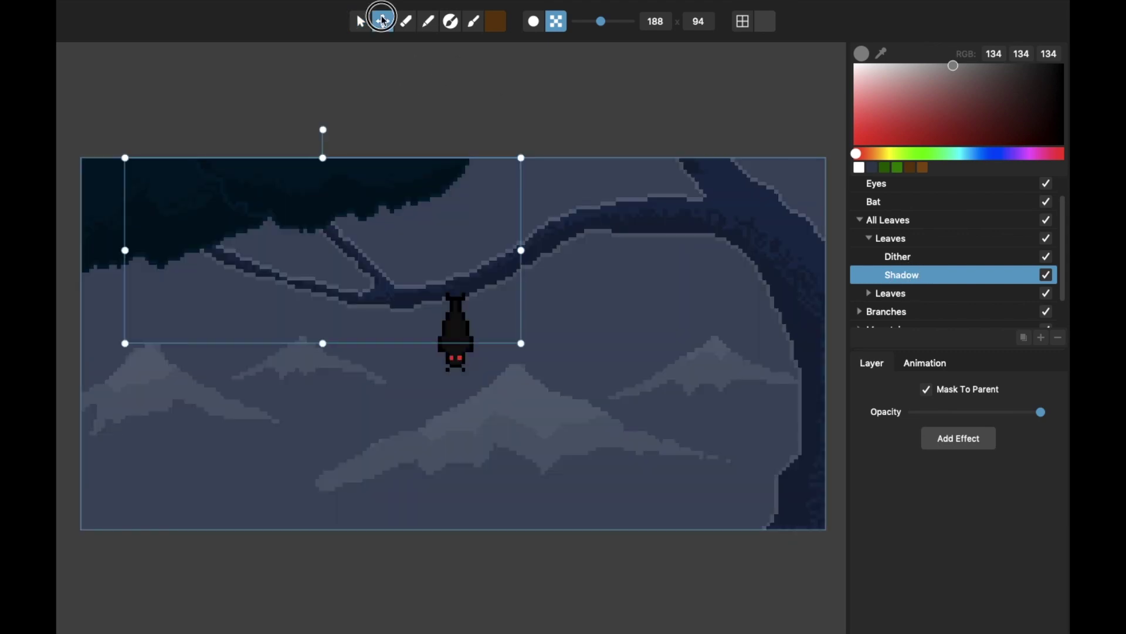
mouse_move(319, 246)
mouse_down()
mouse_move(355, 244)
mouse_move(347, 222)
mouse_move(322, 244)
mouse_move(321, 281)
mouse_move(344, 258)
mouse_move(333, 247)
mouse_up()
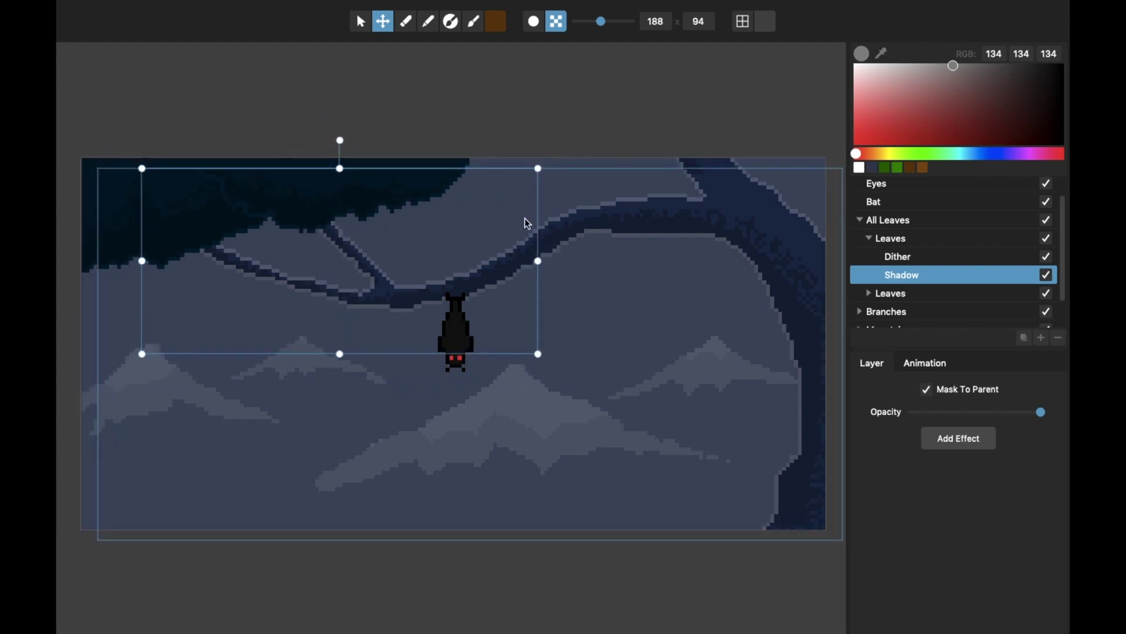
- Move the leaves' Dither layer upward over the canopy and check the pixel preview
click(892, 258)
drag(402, 236, 348, 204)
key(p)
key(p)
- Turn off Colorize on All Leaves and move the Dither layer up over the canopy
click(361, 23)
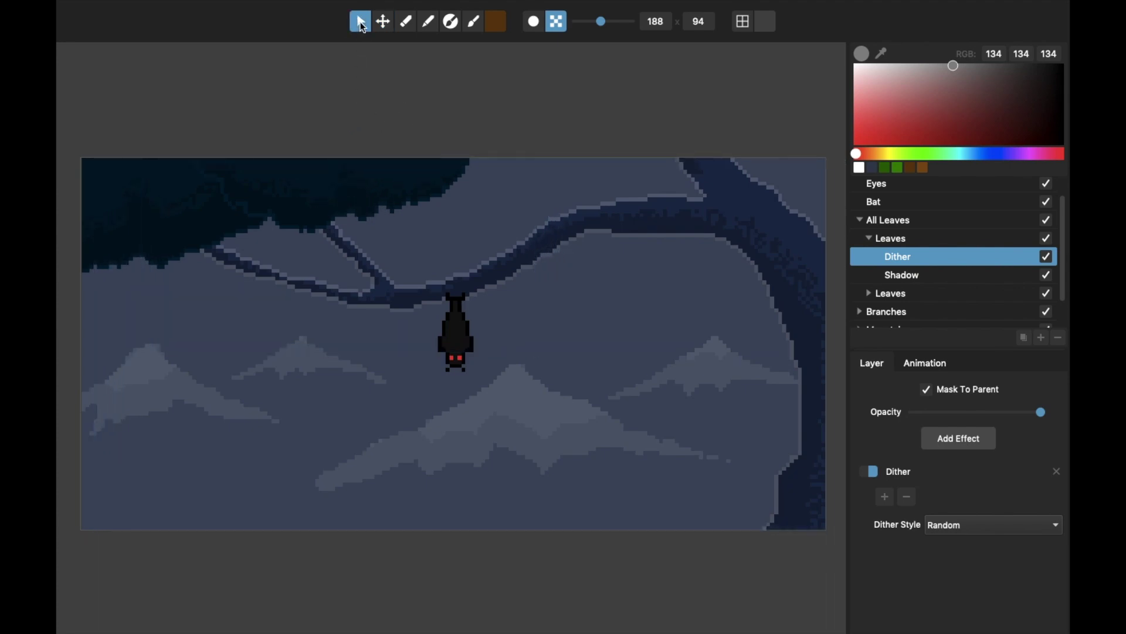
click(926, 238)
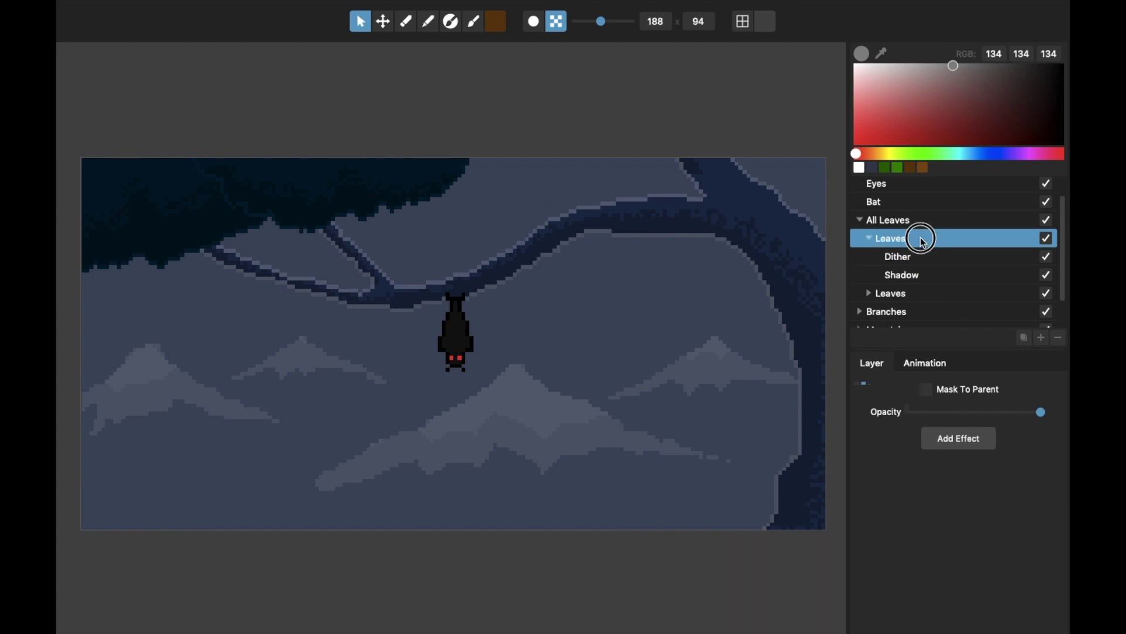
click(895, 221)
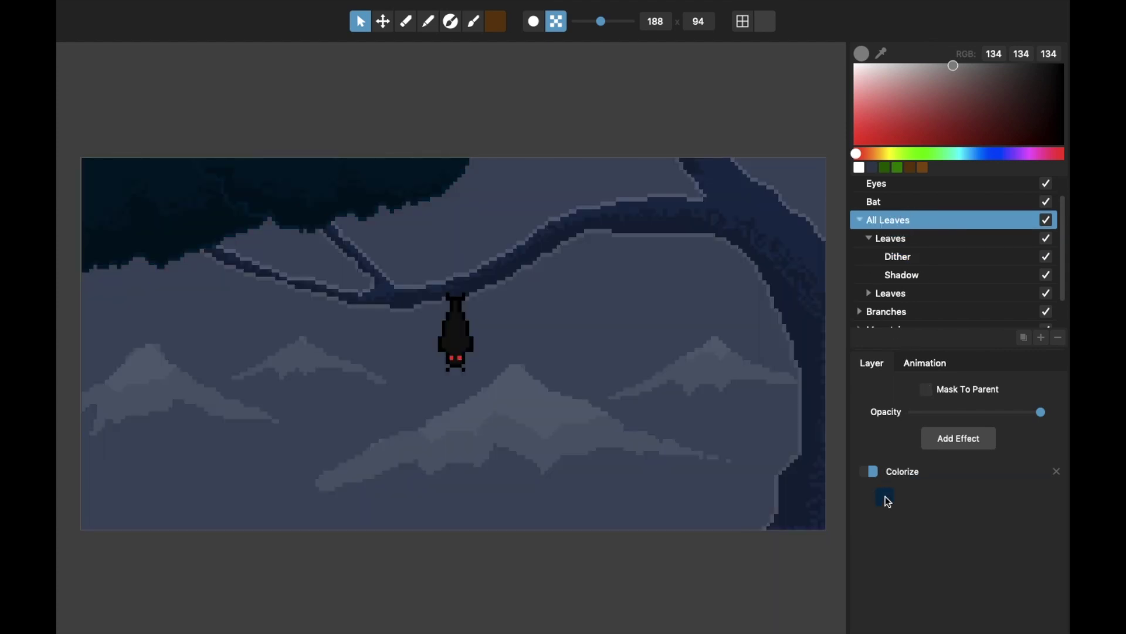
click(873, 471)
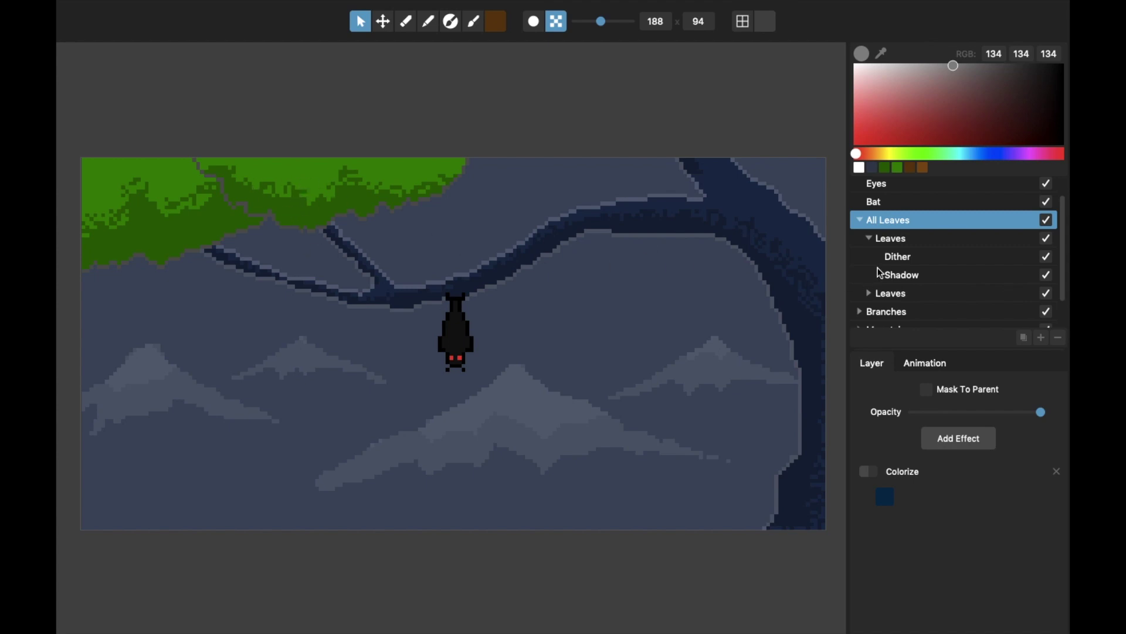
click(907, 265)
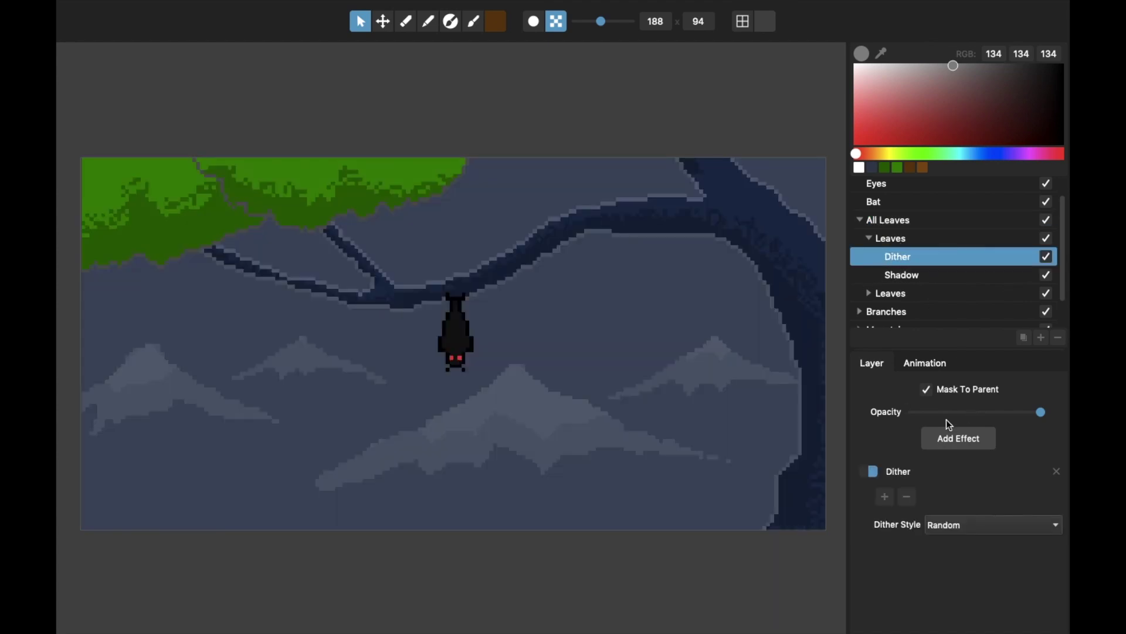
click(386, 27)
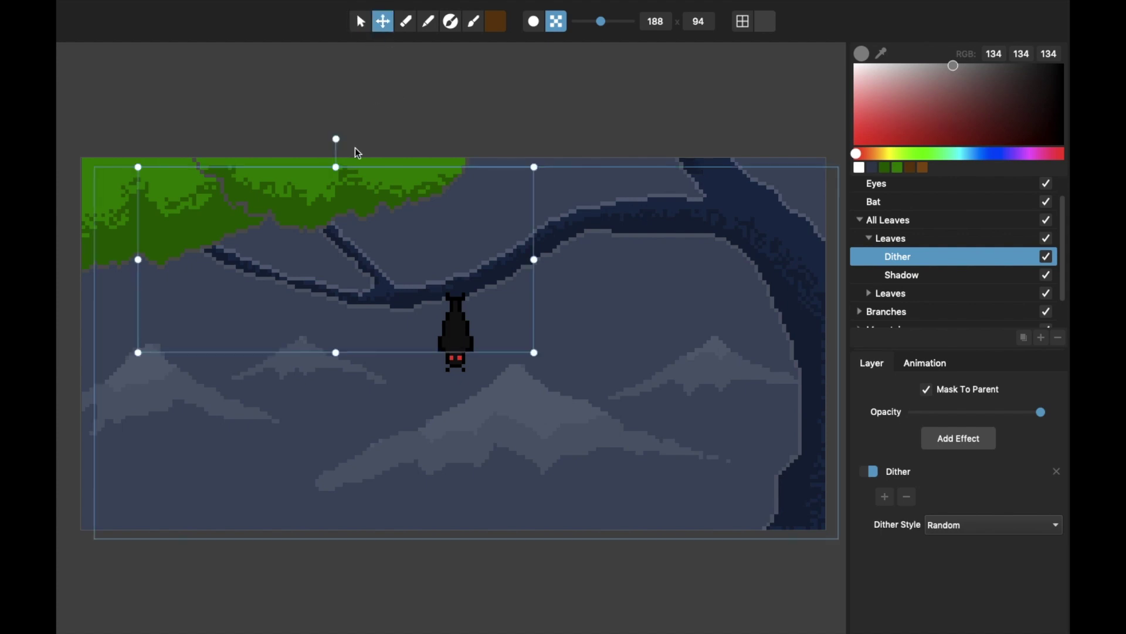
mouse_move(355, 194)
mouse_down()
mouse_move(344, 184)
mouse_move(350, 132)
mouse_move(364, 227)
mouse_move(354, 204)
mouse_up()
- Try the 75%, 63%, 50% and 37% dither styles, then settle on Random
click(966, 535)
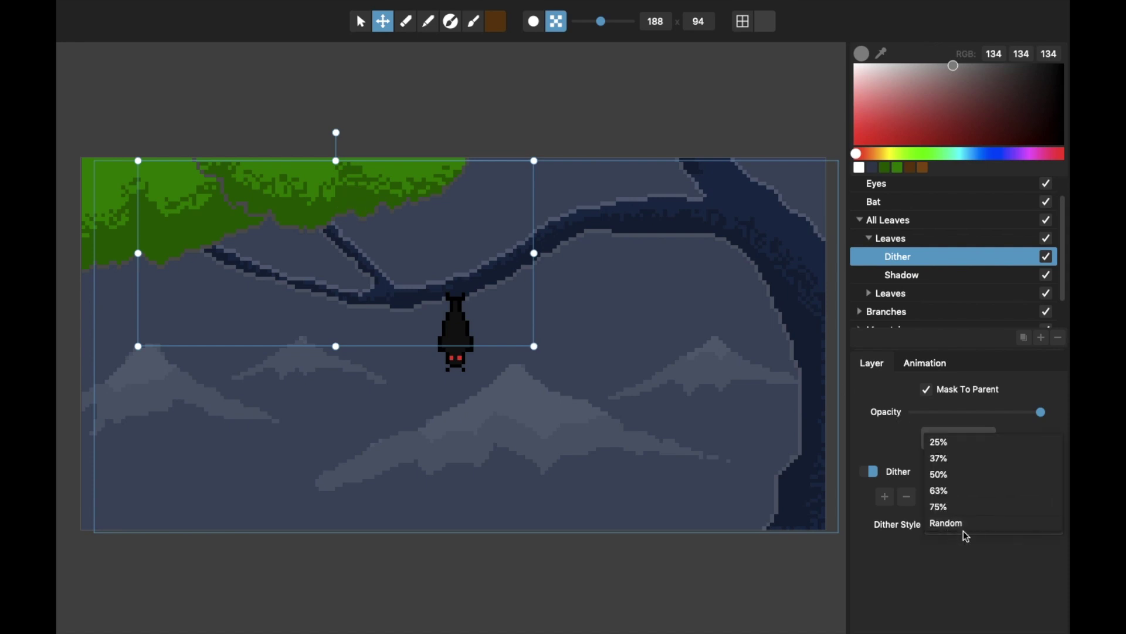
click(967, 508)
click(970, 525)
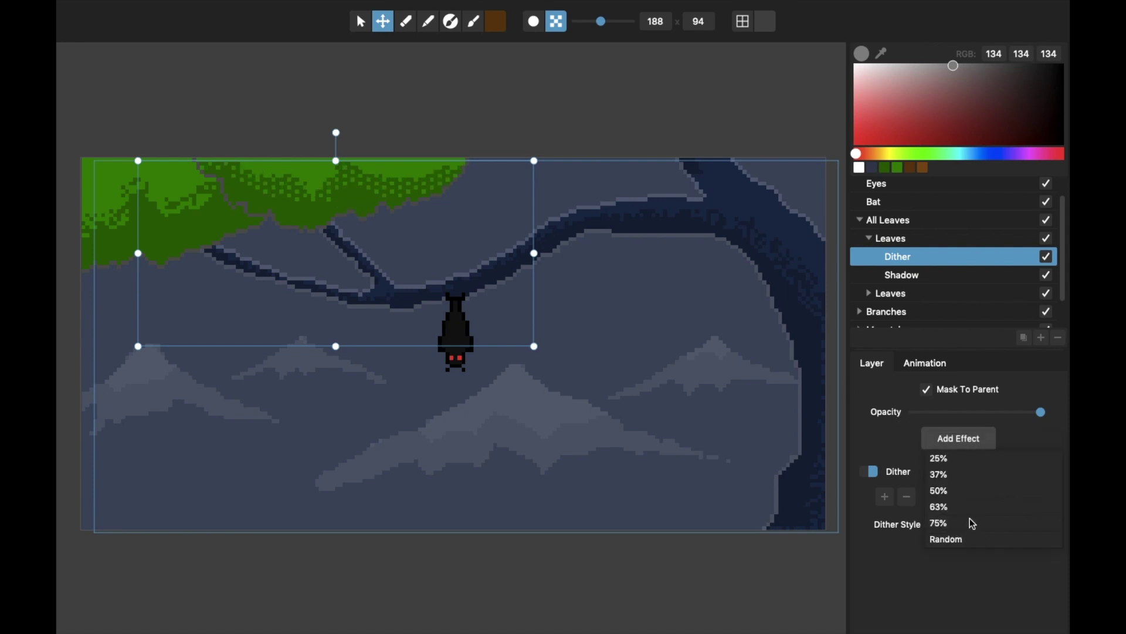
click(974, 508)
click(971, 532)
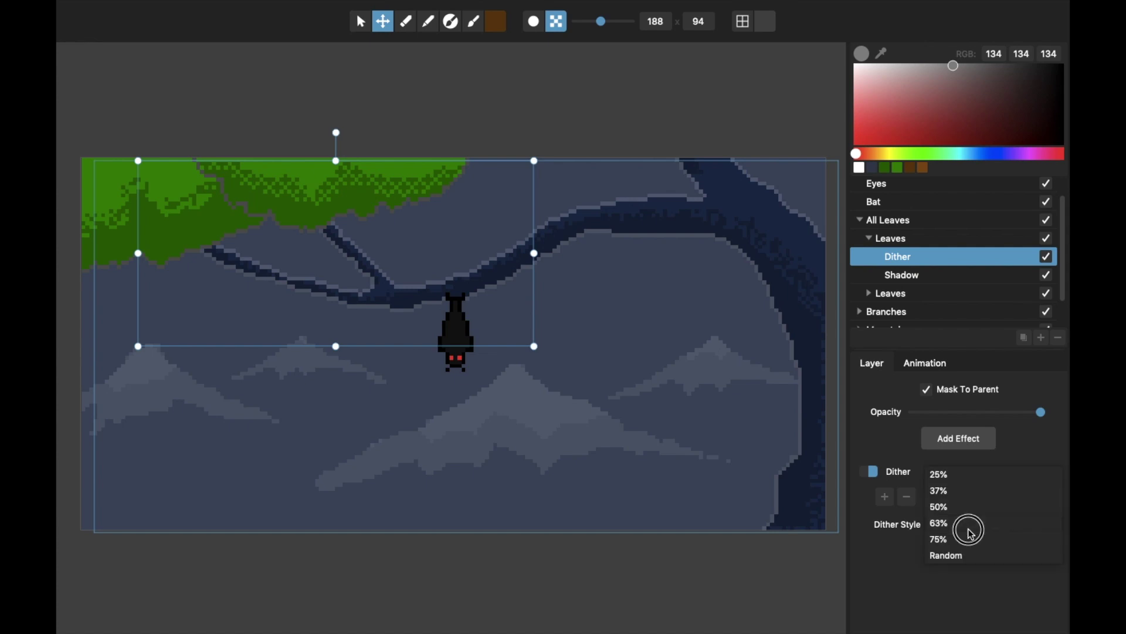
click(968, 506)
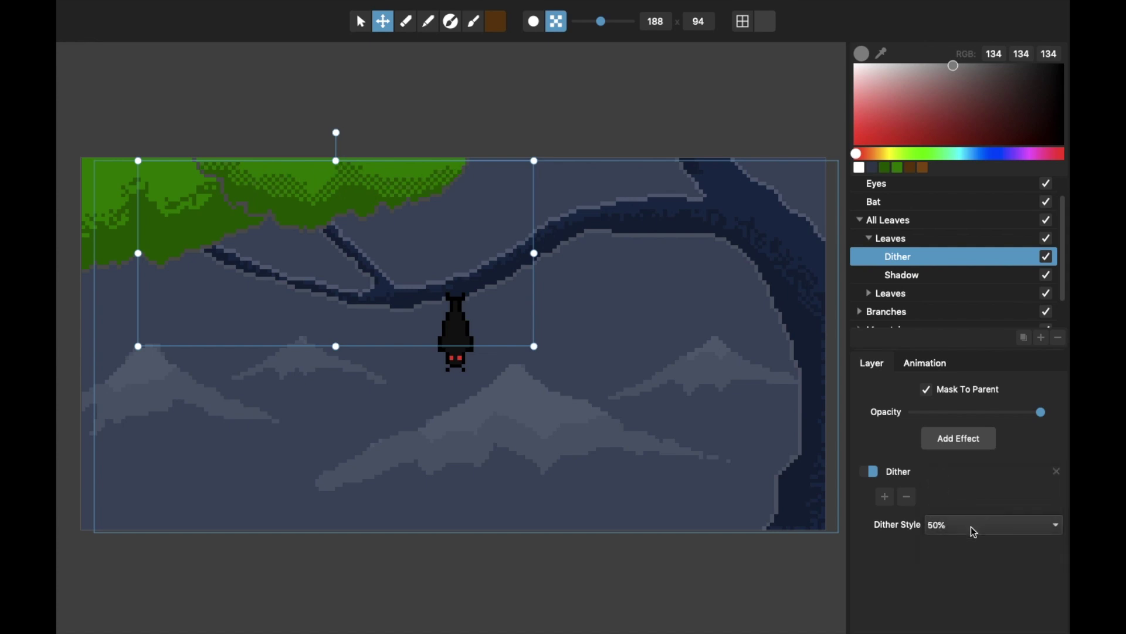
click(970, 527)
click(972, 509)
click(973, 531)
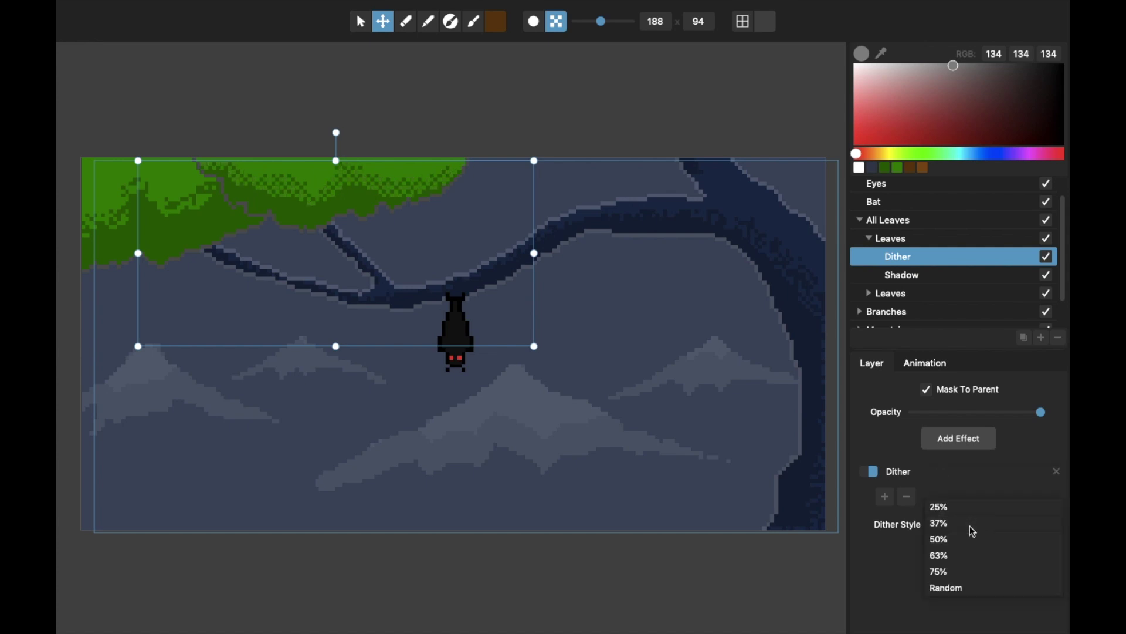
click(960, 587)
- Nudge the Dither layer slightly down-right and turn All Leaves' Colorize back on
drag(360, 208, 362, 212)
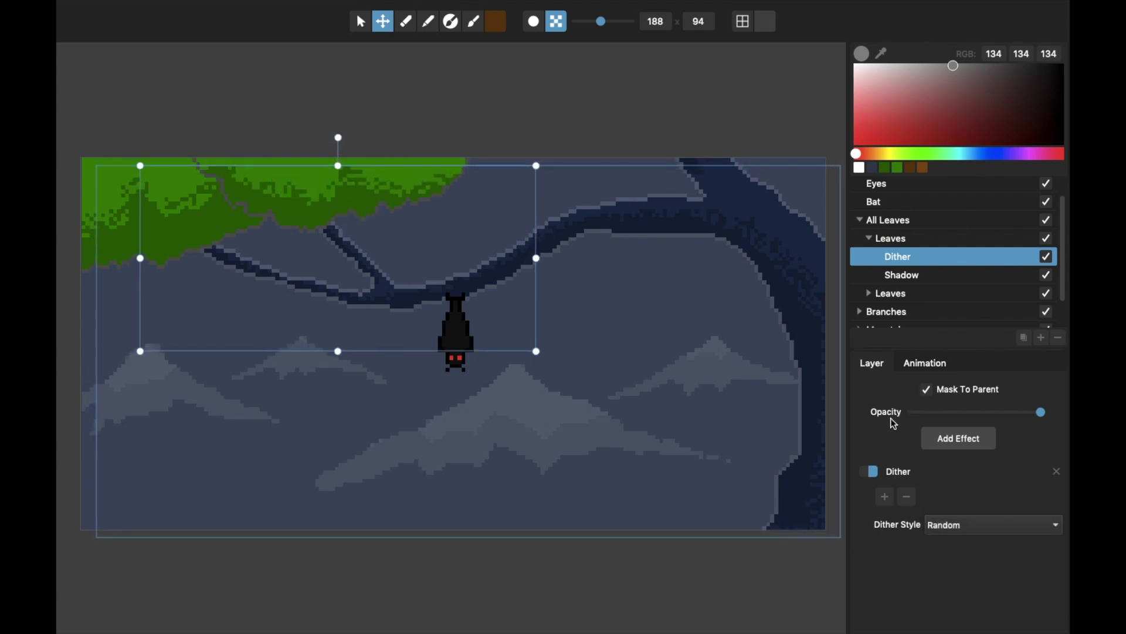
click(888, 227)
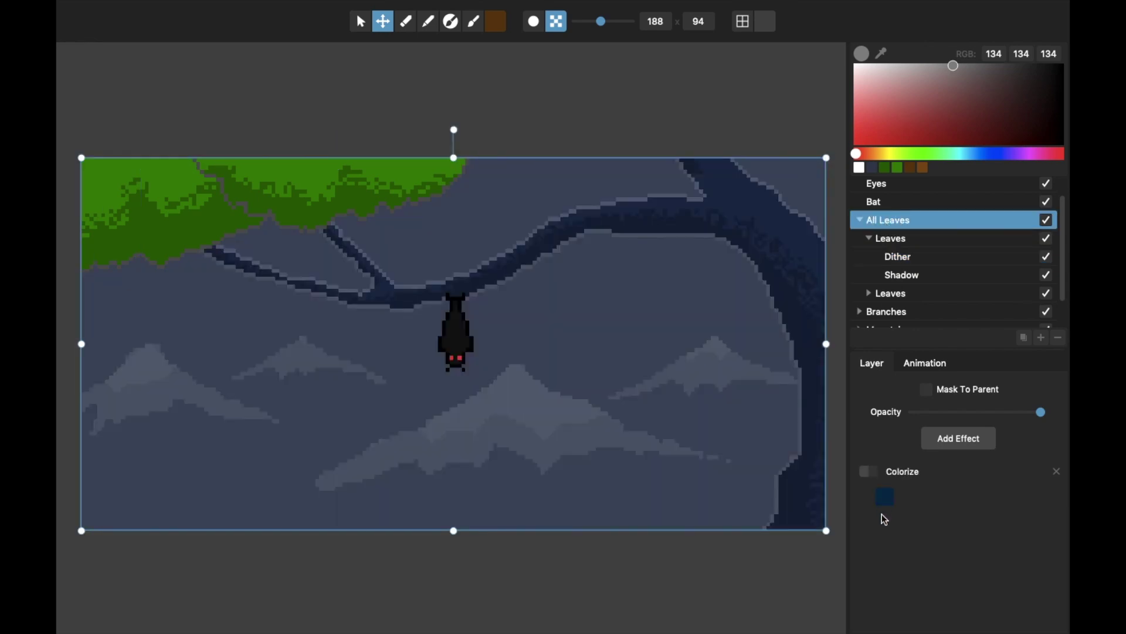
click(871, 471)
- Lighten the Bat layer's Restrict Color Palette colour to near-black RGB 23, 23, 23
click(861, 220)
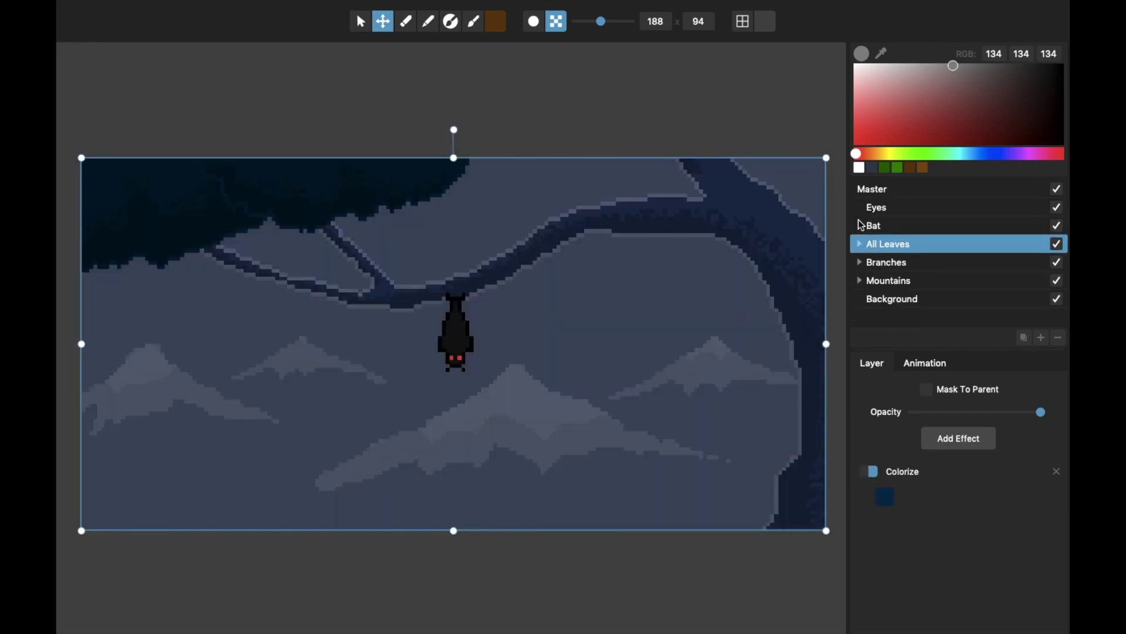
click(924, 232)
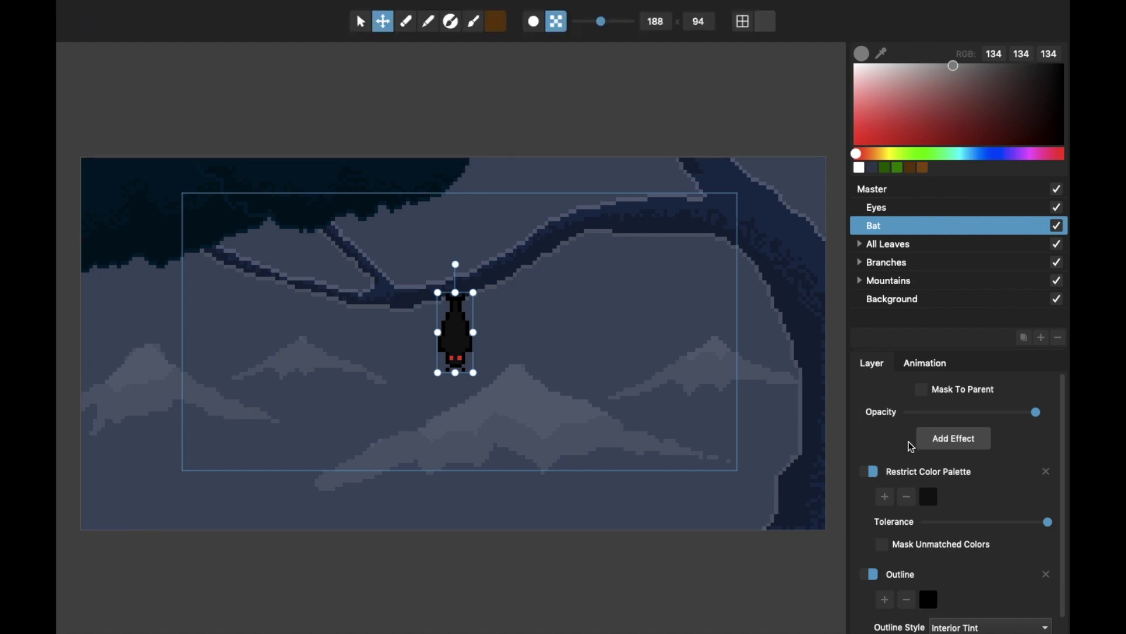
click(948, 473)
click(934, 504)
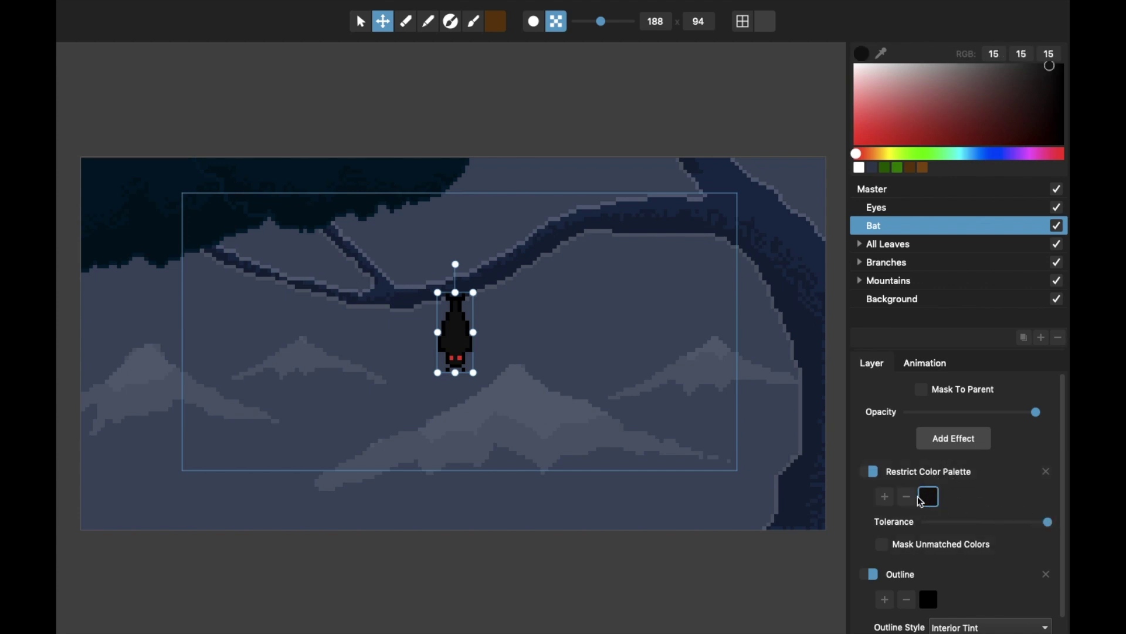
scroll(438, 329, up, 3)
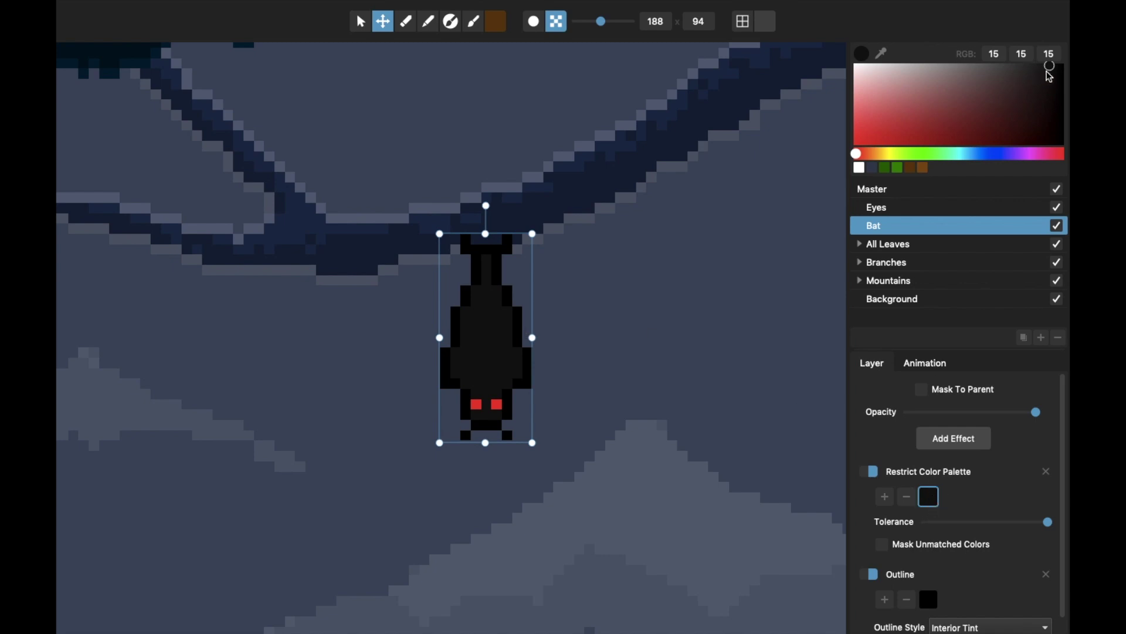
drag(993, 57, 1031, 52)
scroll(531, 381, down, 5)
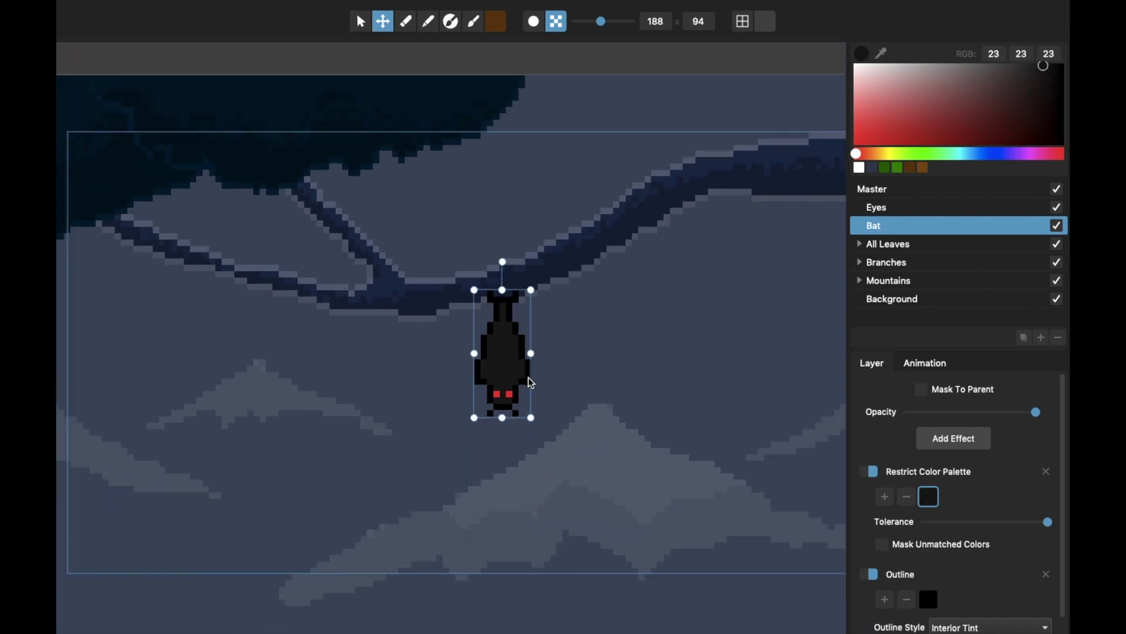
scroll(919, 527, down, 1)
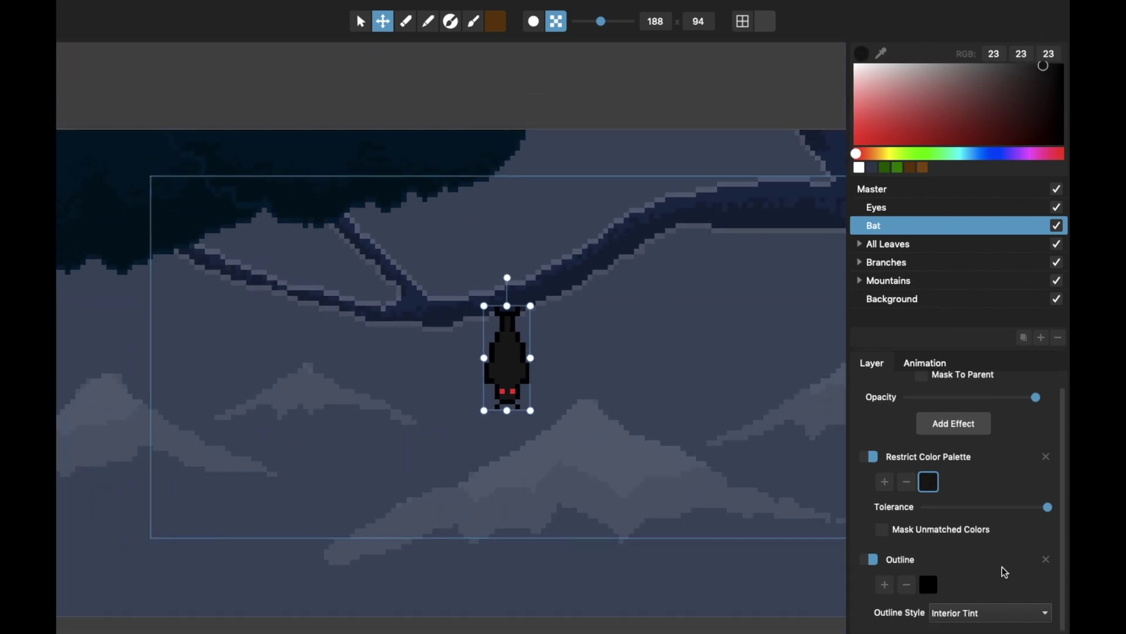
click(873, 561)
click(911, 209)
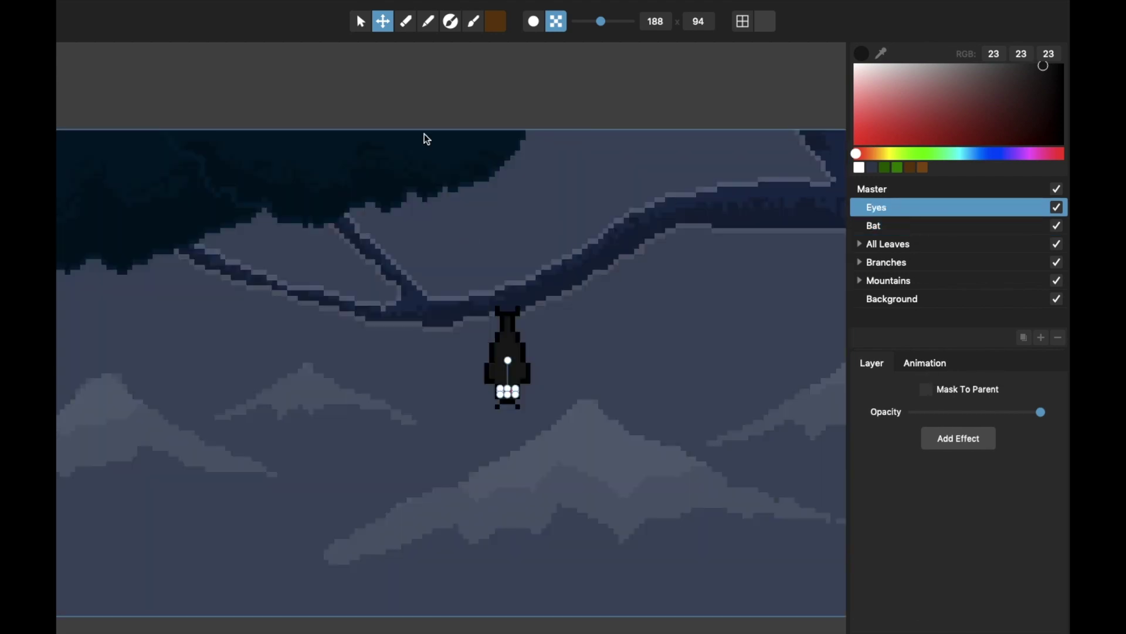
- Open the Eyes layer's animation settings and hide the eyes in frame 2
click(364, 24)
scroll(453, 89, down, 2)
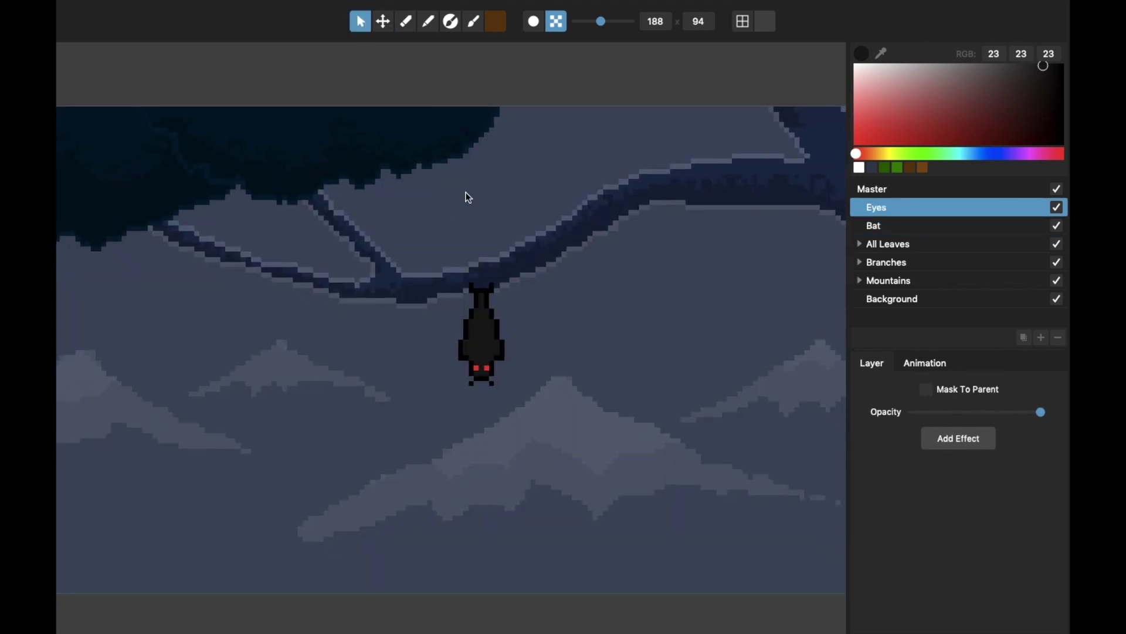
scroll(471, 386, down, 1)
scroll(485, 351, up, 2)
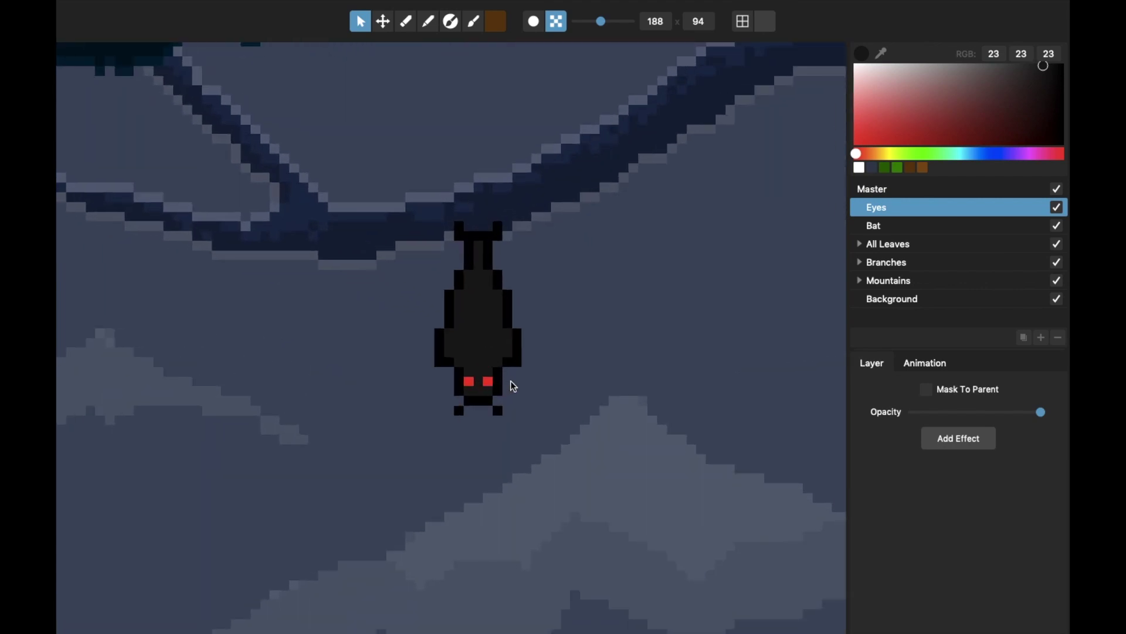
click(938, 366)
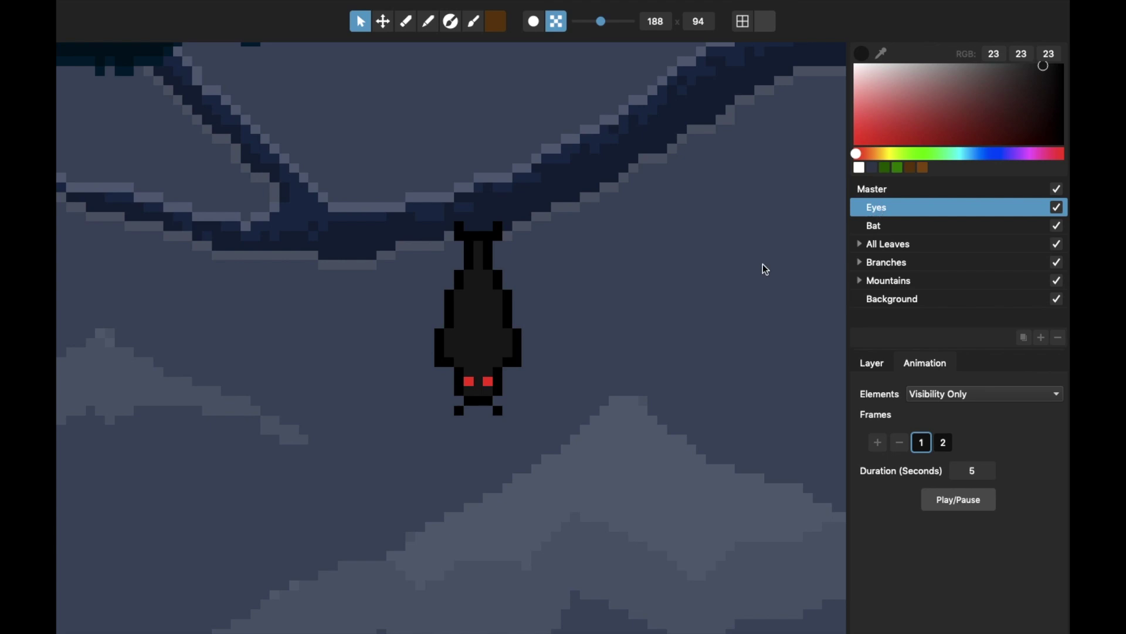
scroll(503, 321, down, 1)
scroll(503, 321, down, 1)
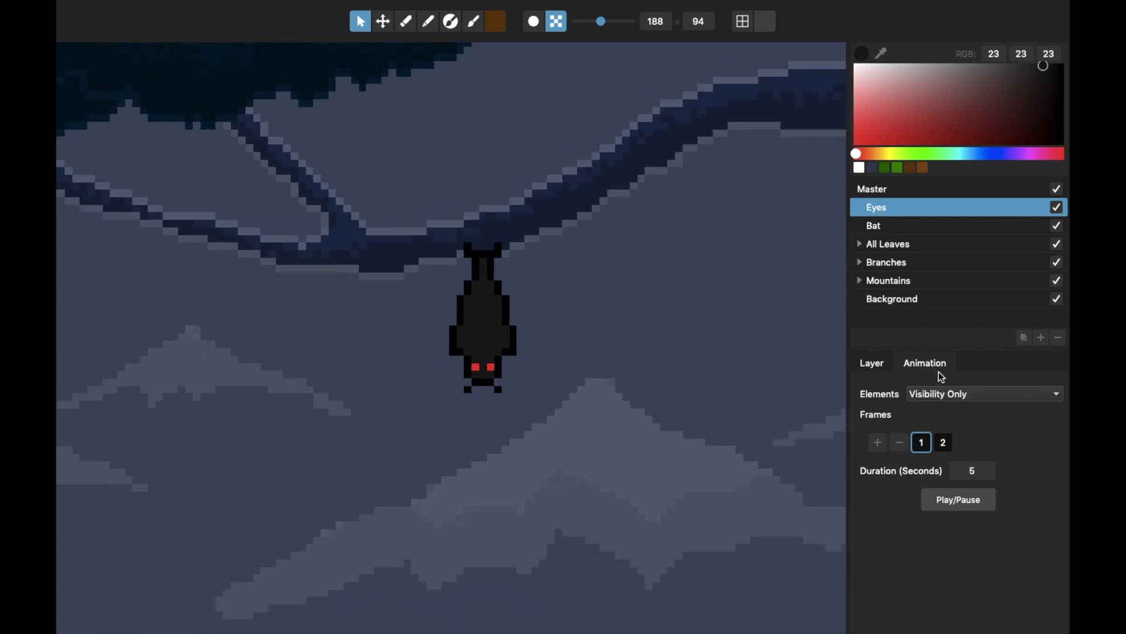
click(946, 445)
click(1059, 210)
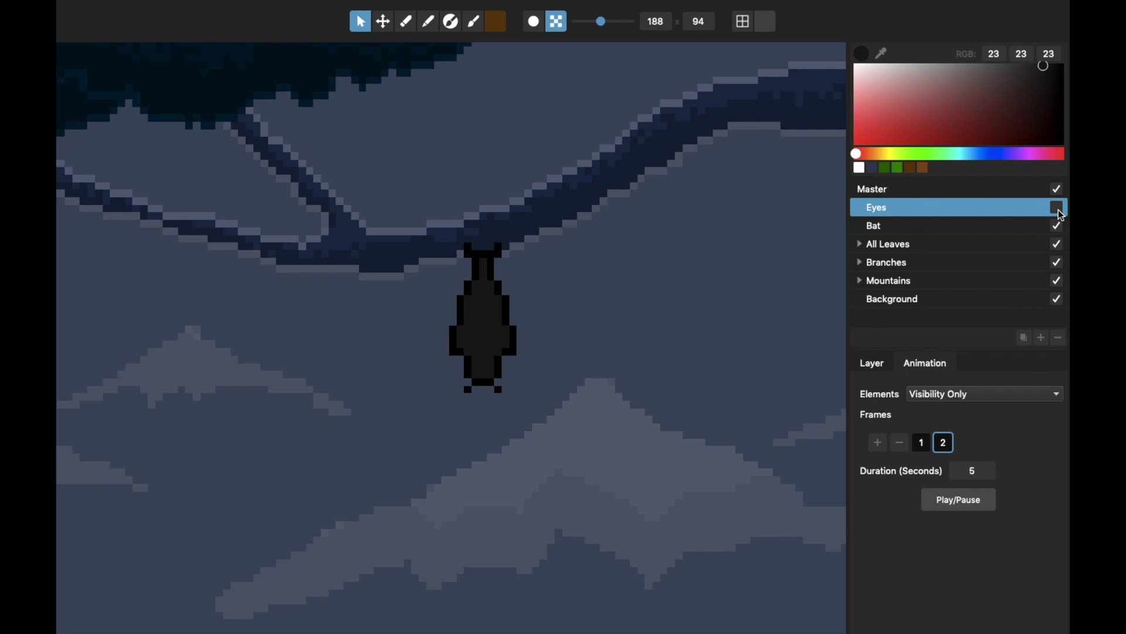
- Keep the animation on Visibility Only and verify eyes show in frame 1, hidden in frame 2
click(938, 394)
click(930, 395)
click(925, 445)
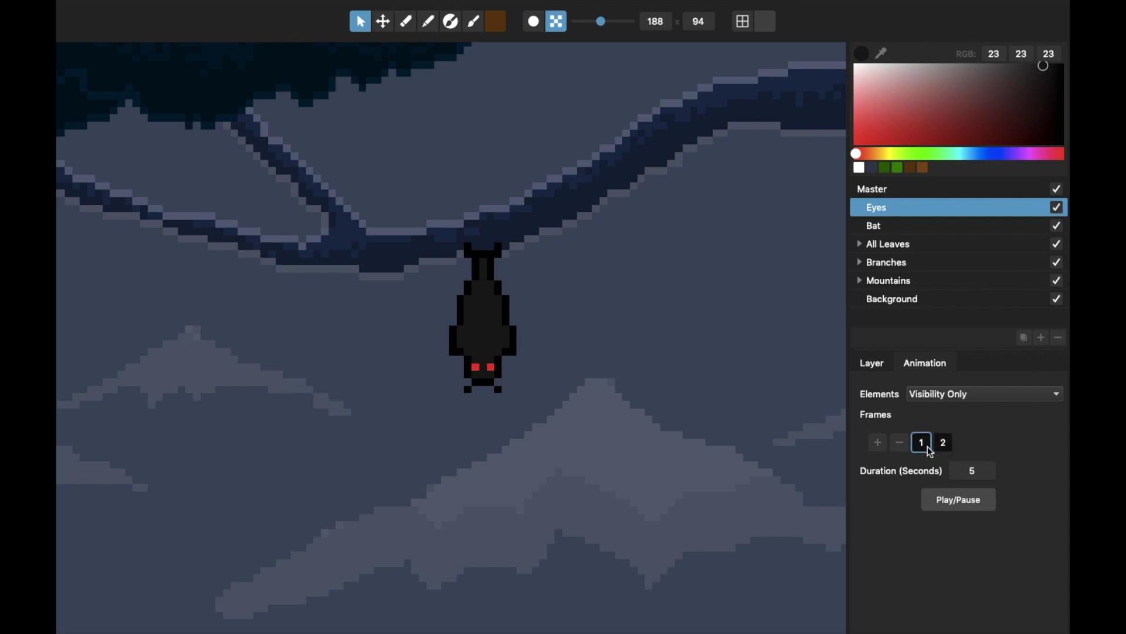
click(1058, 208)
click(944, 443)
scroll(610, 382, down, 4)
scroll(610, 382, up, 2)
scroll(599, 277, right, 3)
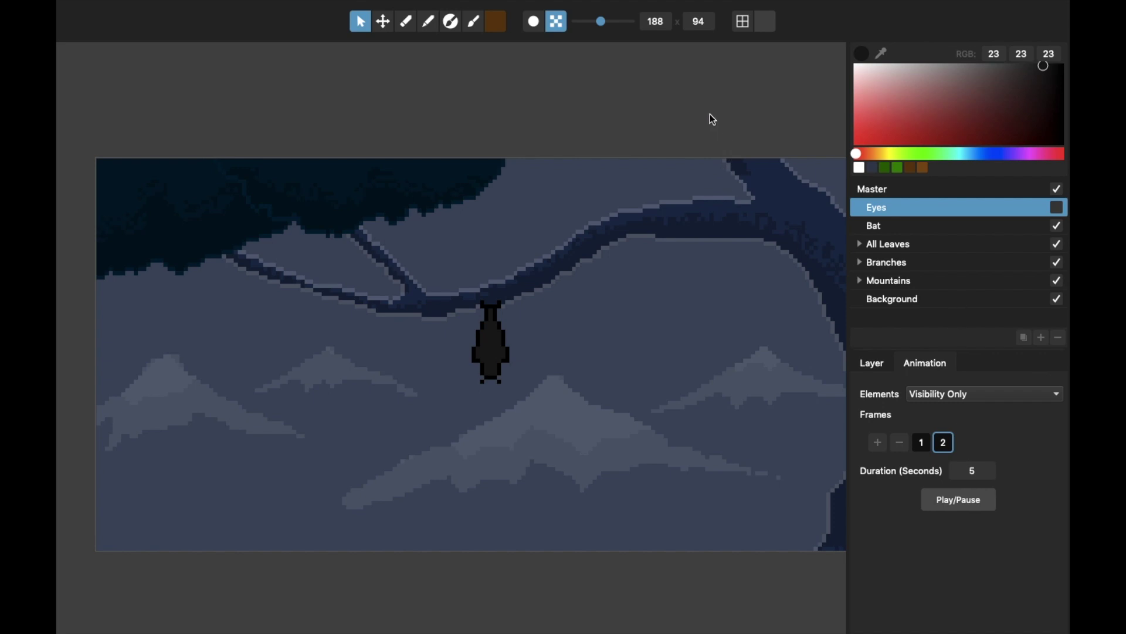
scroll(646, 116, right, 2)
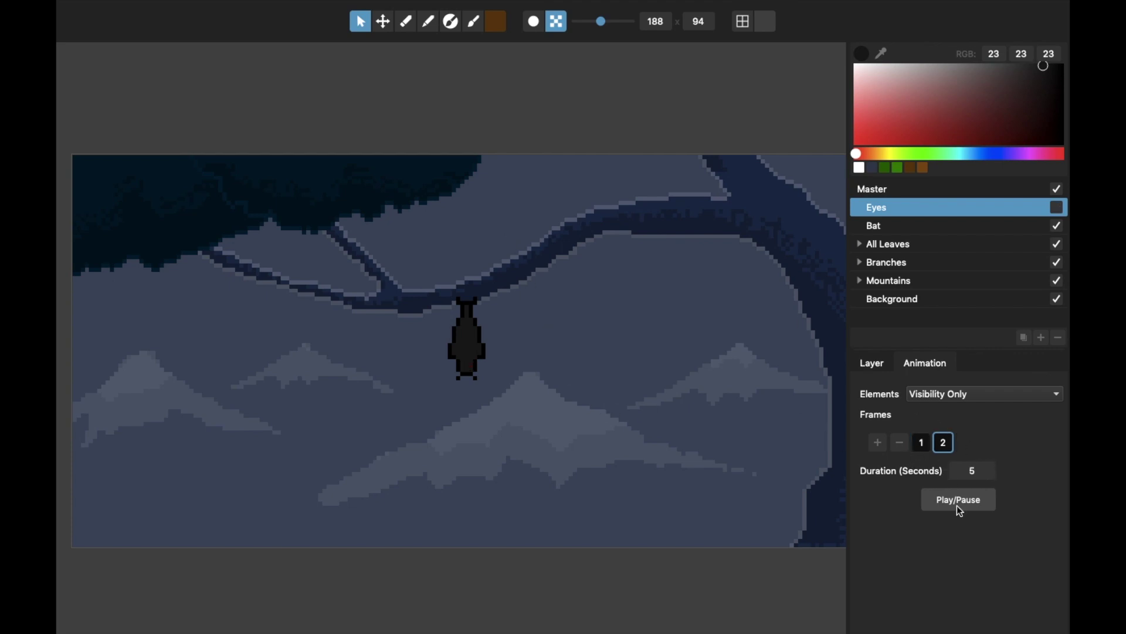
double_click(985, 470)
text(2)
click(976, 470)
key(BackSpace)
text(5)
scroll(478, 332, down, 3)
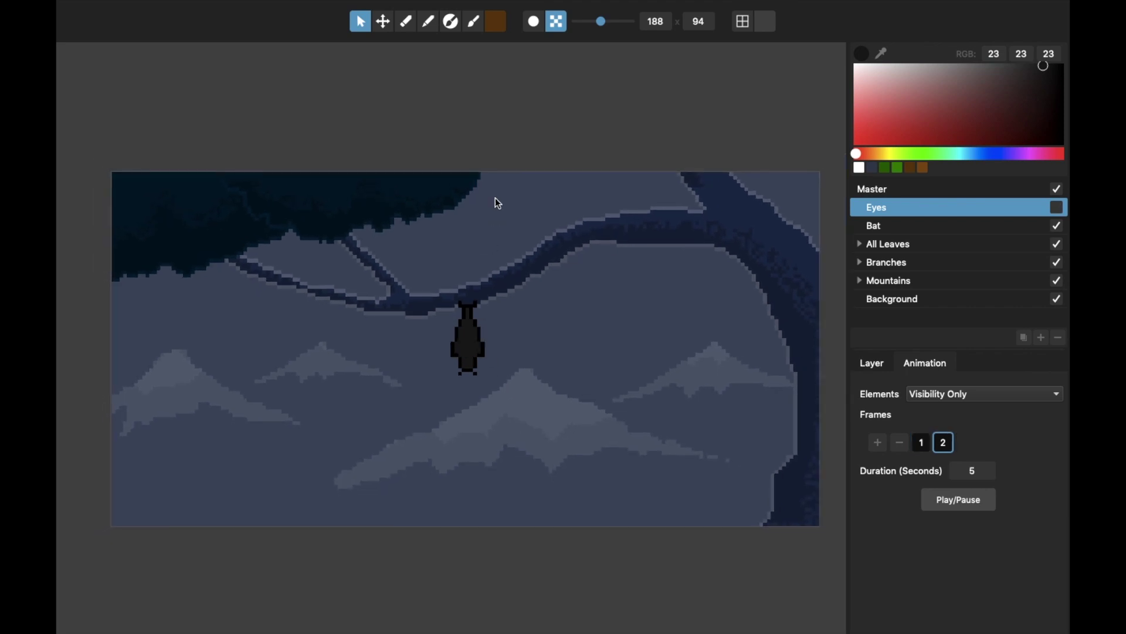